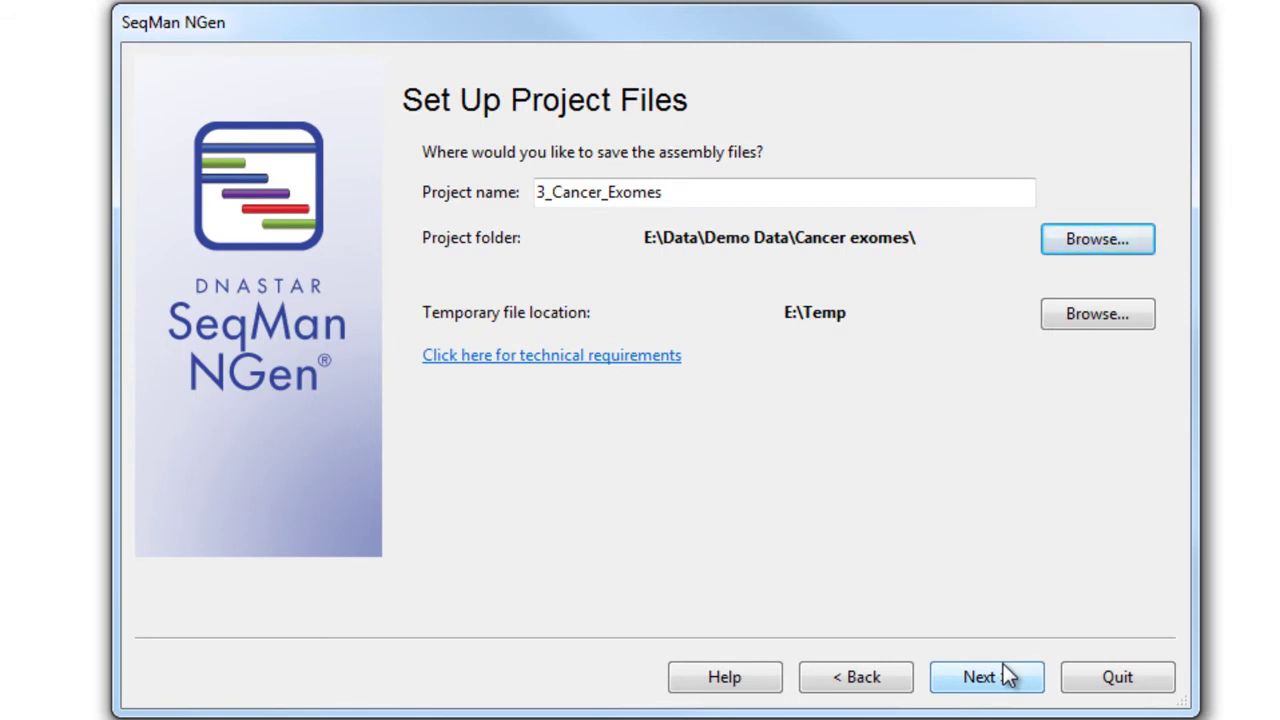
# Accept the project file settings, check the downloadable genome template packages and keep Human-GRCh37.p5.genometemplate as the reference.
pyautogui.click(1007, 676)
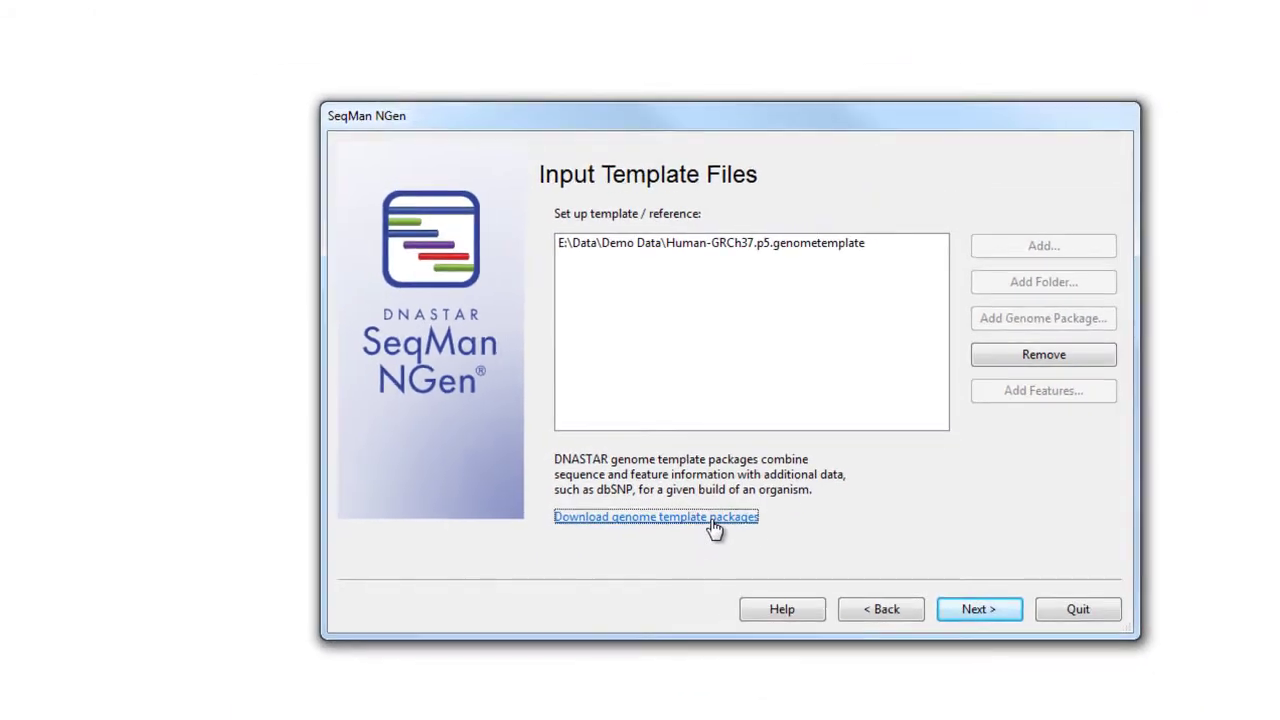
pyautogui.click(714, 518)
pyautogui.scroll(-6, 713, 521)
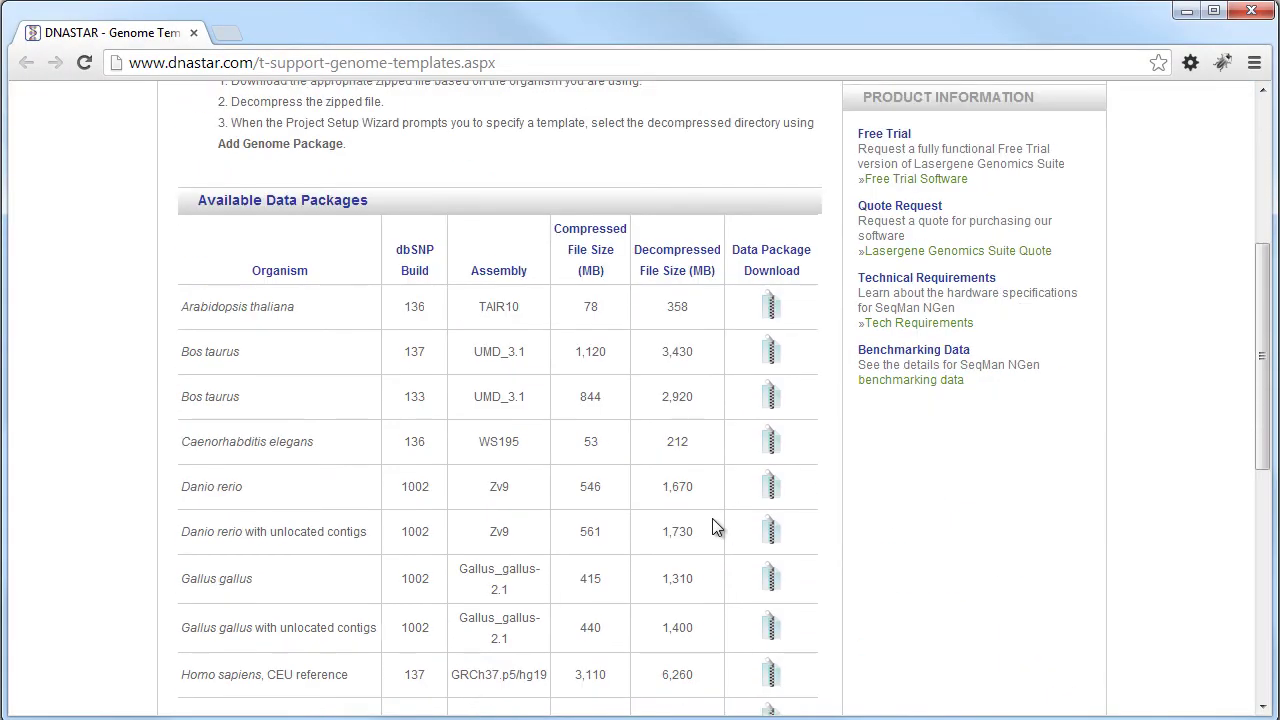
pyautogui.scroll(-4, 712, 518)
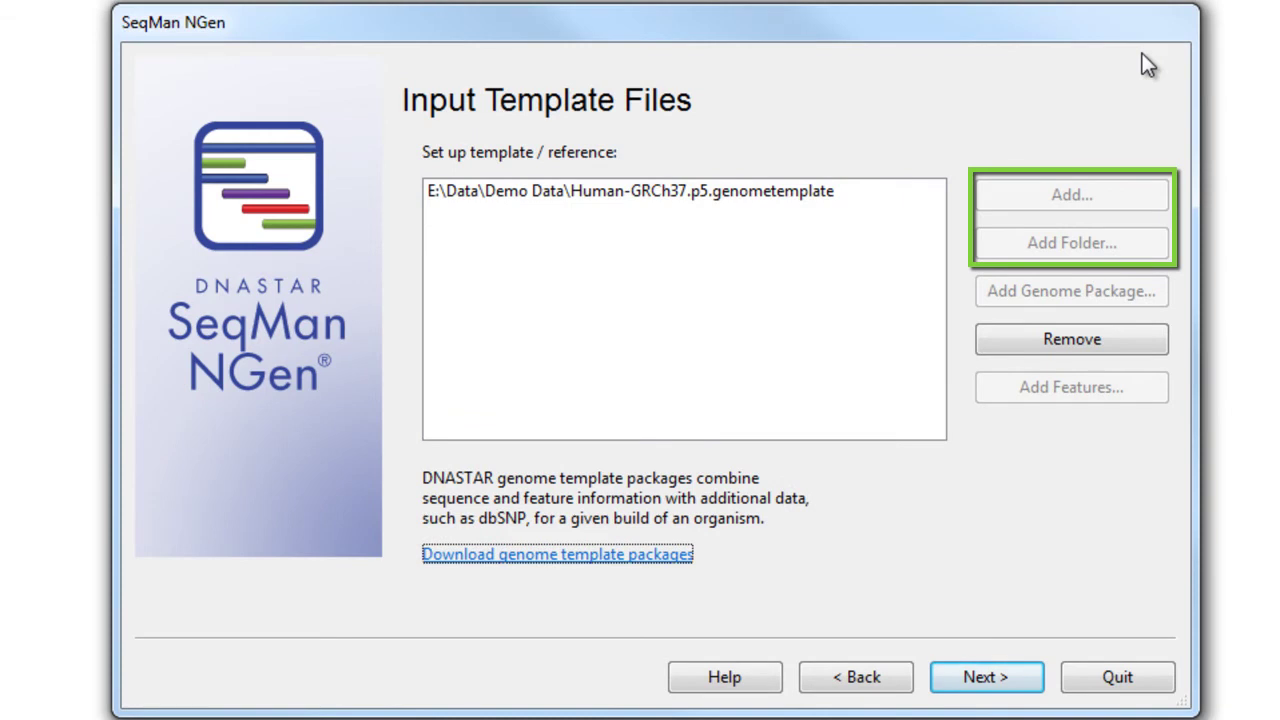
pyautogui.click(982, 700)
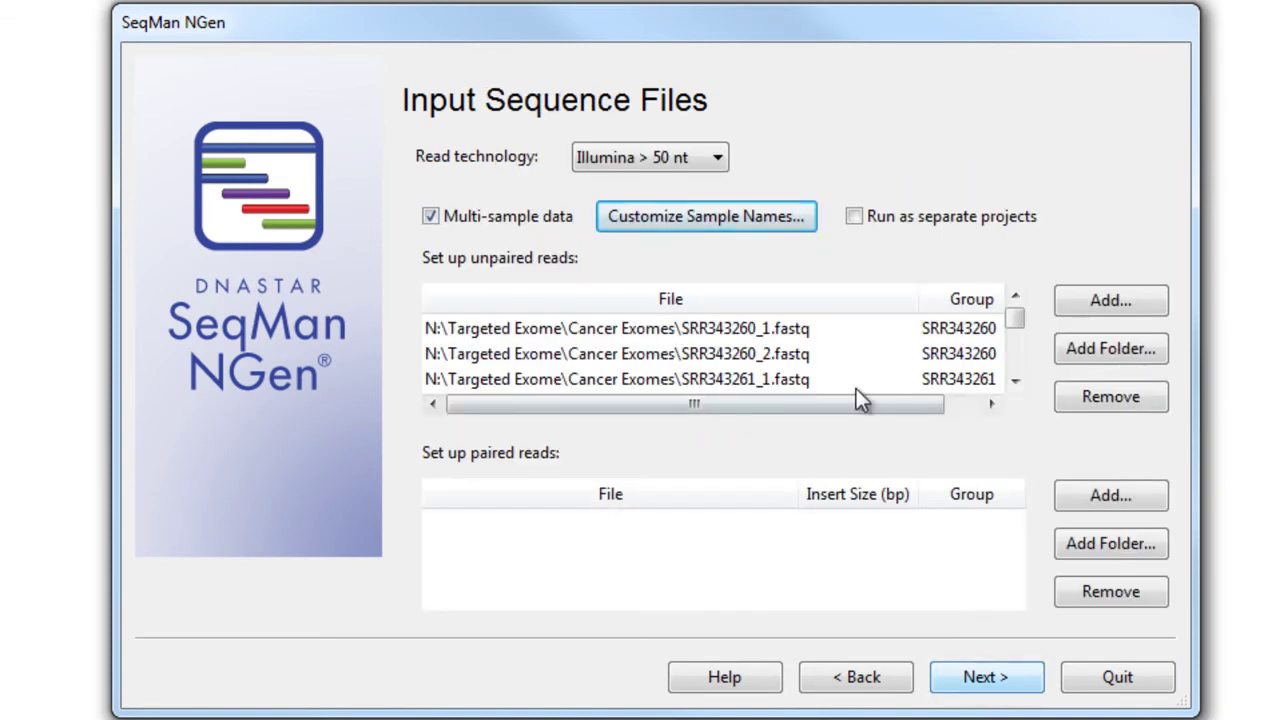
# Keep Illumina > 50 nt as the read technology, review the multi-sample group names and accept the input sequence files.
pyautogui.click(716, 158)
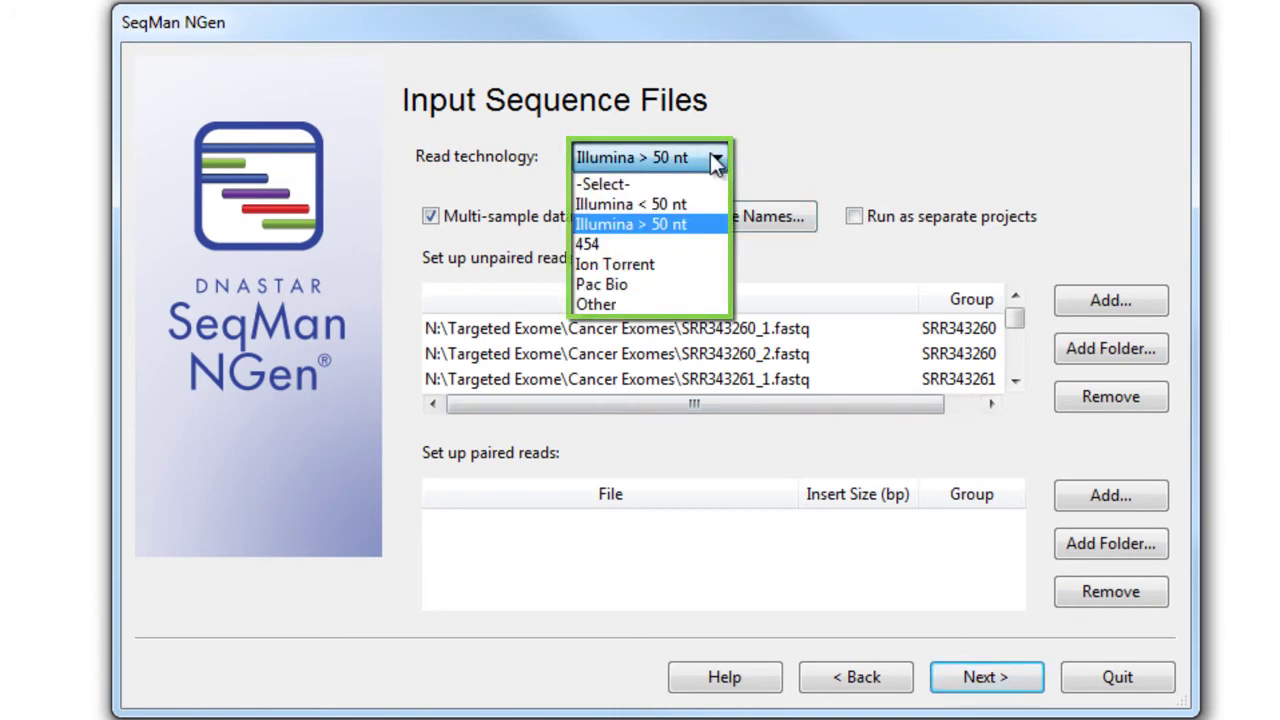
pyautogui.click(714, 160)
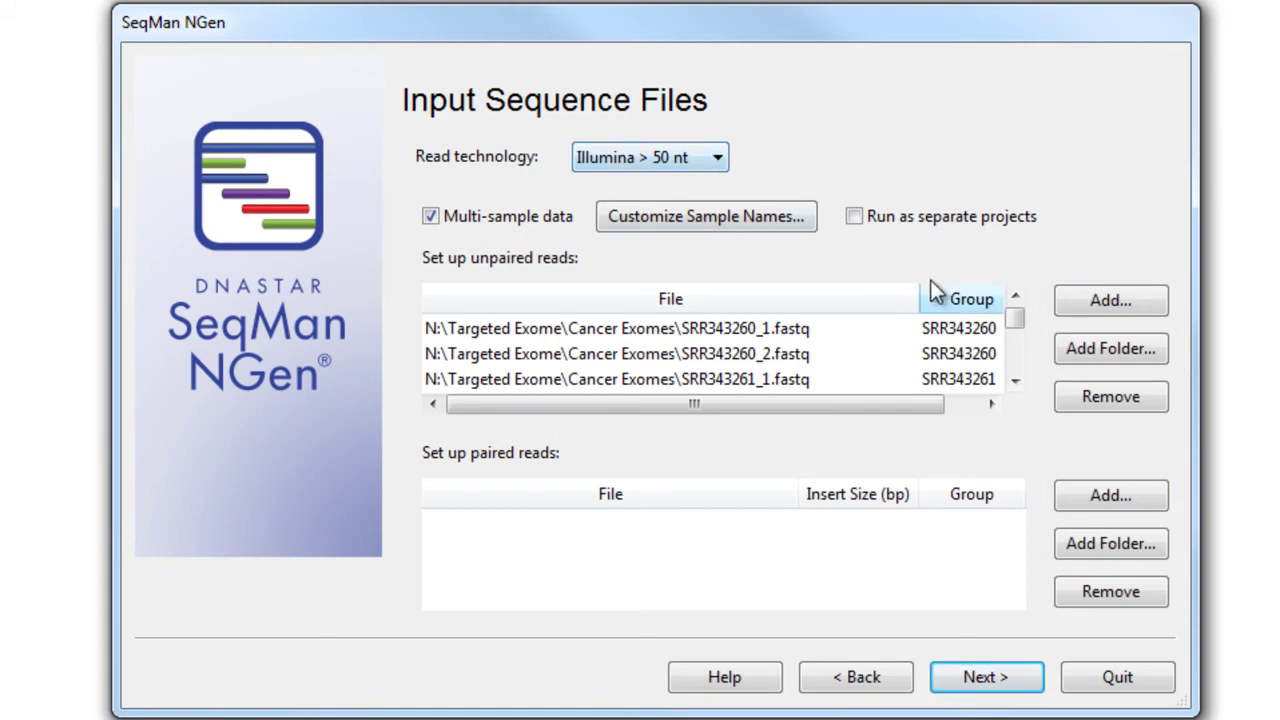
pyautogui.moveTo(1015, 335)
pyautogui.mouseDown()
pyautogui.moveTo(1012, 373)
pyautogui.moveTo(1020, 323)
pyautogui.mouseUp()
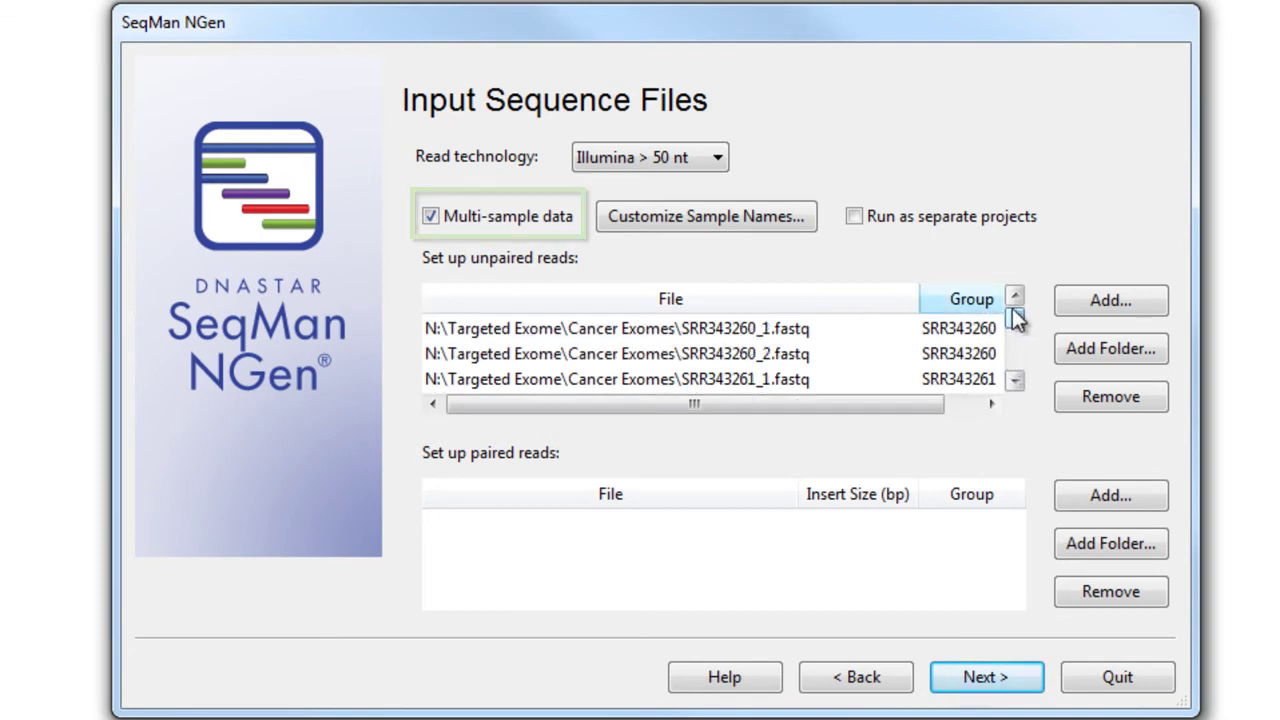
pyautogui.click(604, 228)
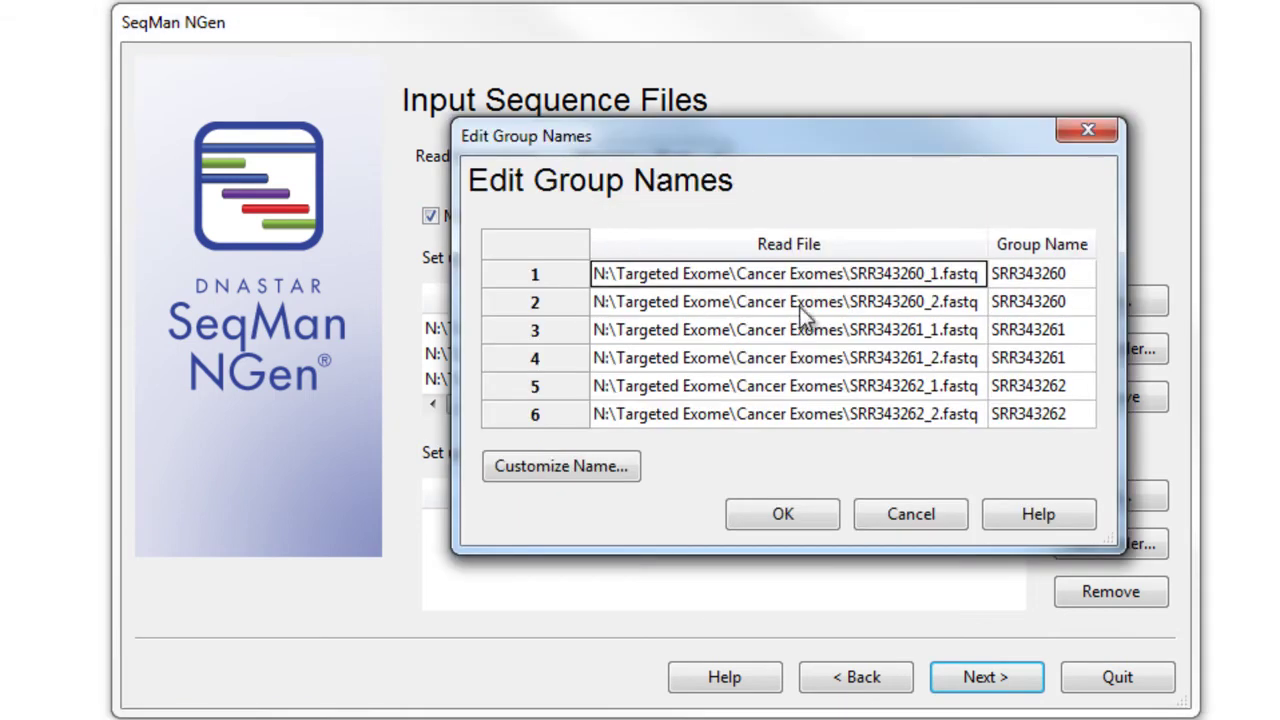
pyautogui.click(1074, 275)
pyautogui.click(1072, 276)
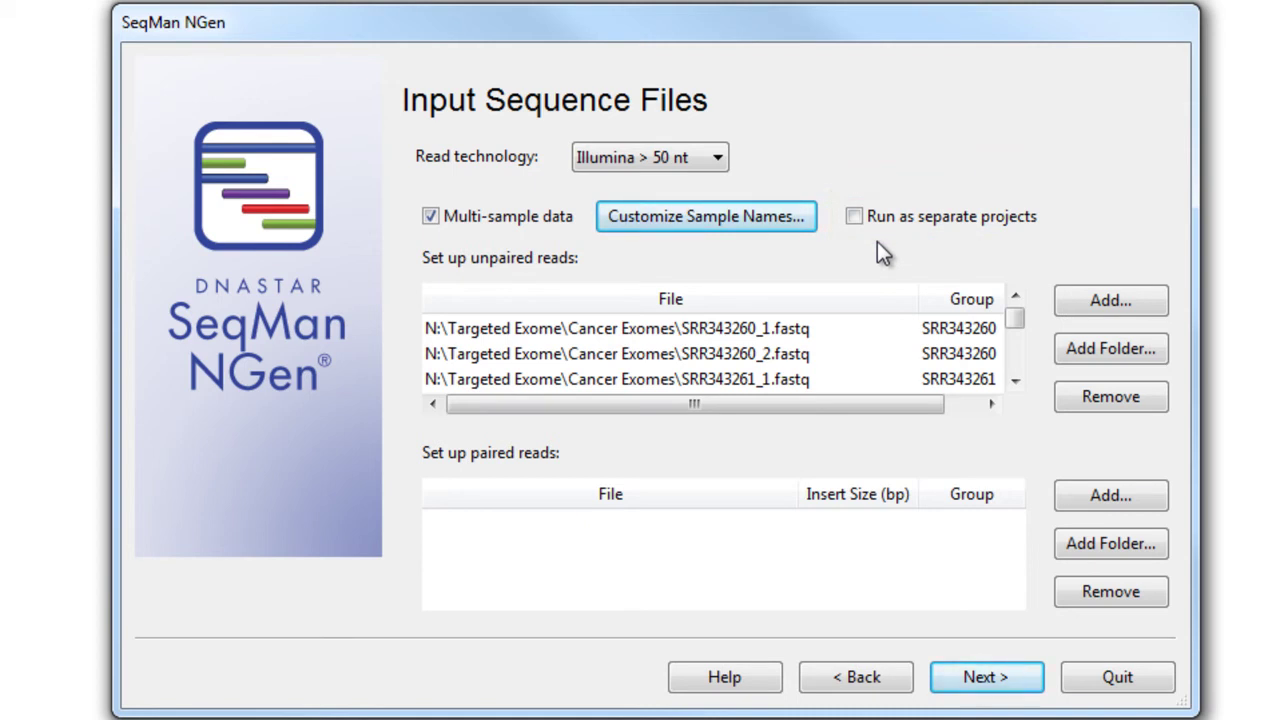
pyautogui.click(968, 680)
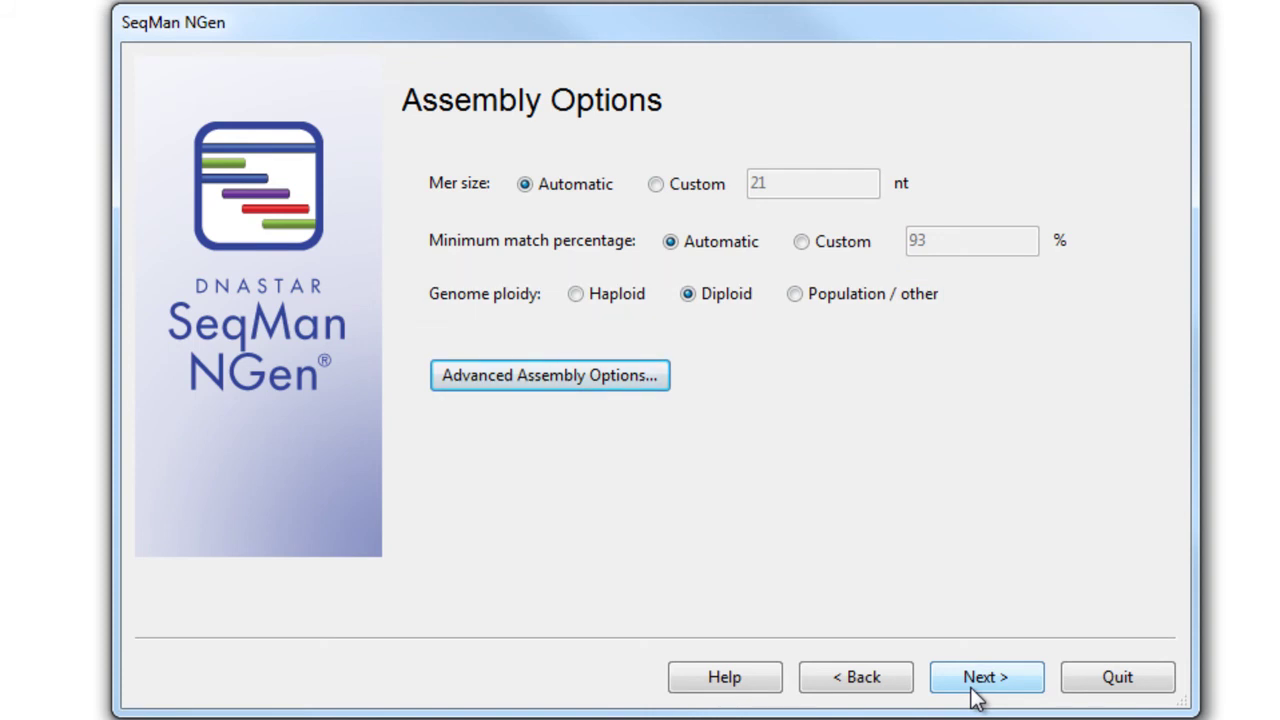
# Accept the assembly options with diploid ploidy, review the generated script and start the assembly.
pyautogui.click(1010, 678)
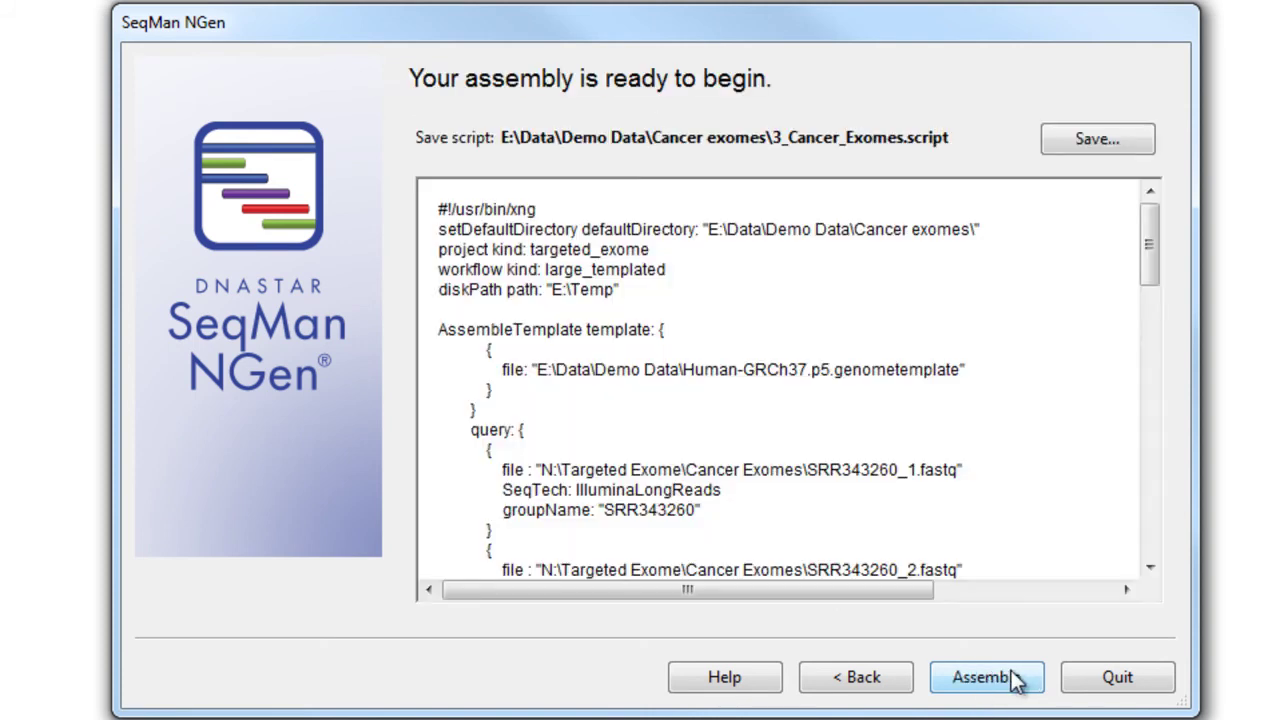
pyautogui.moveTo(1152, 242); pyautogui.dragTo(1180, 548)
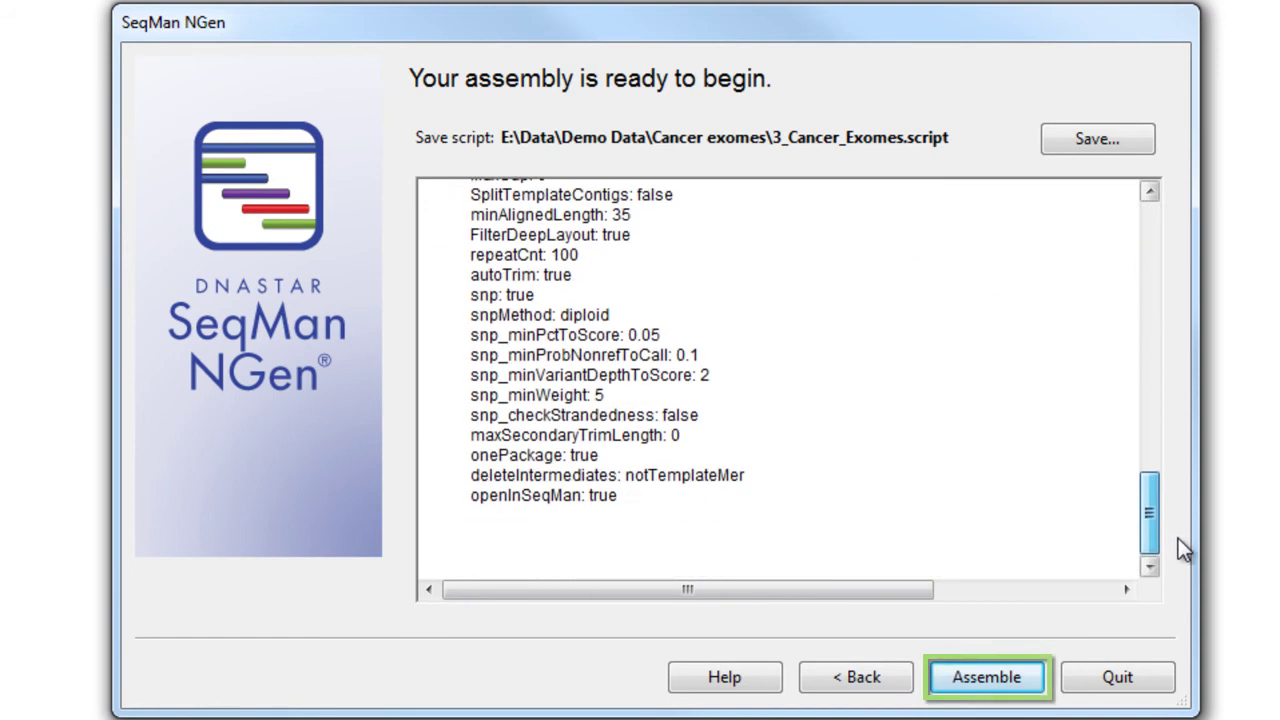
pyautogui.click(1022, 680)
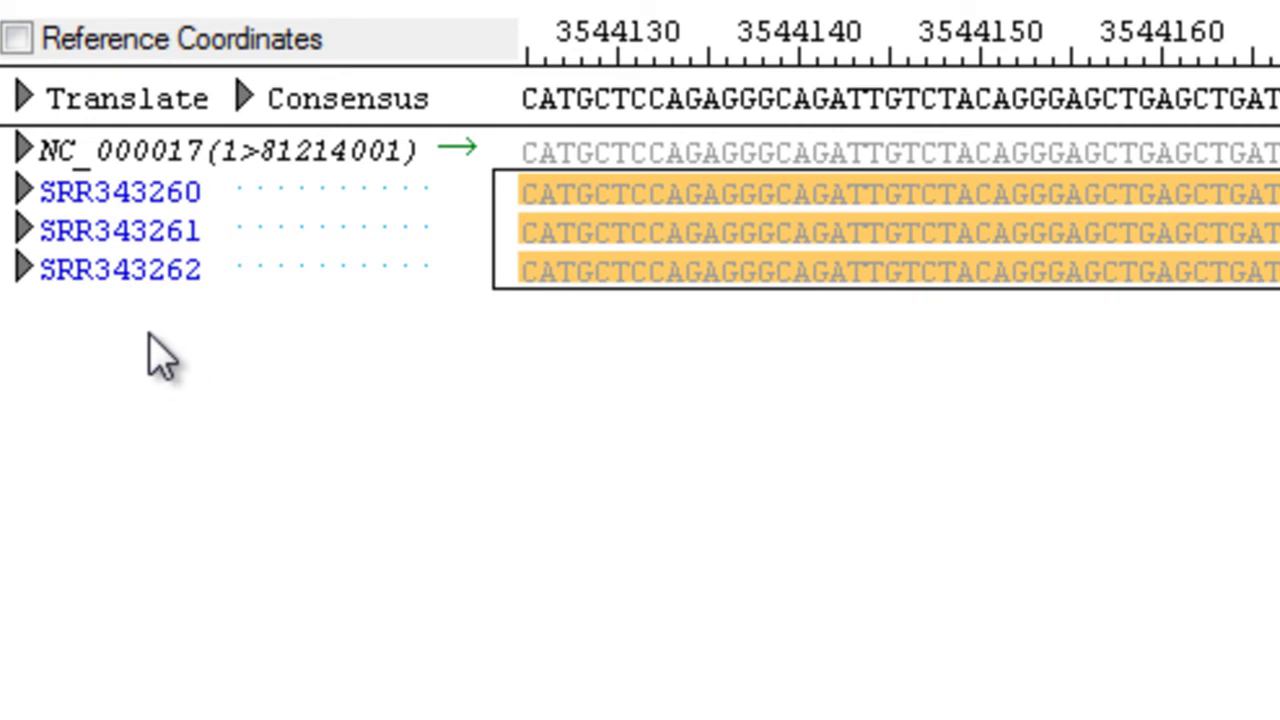
# Examine the individual reads of sample SRR343260, collapse them and expand those of sample SRR343261.
pyautogui.click(20, 192)
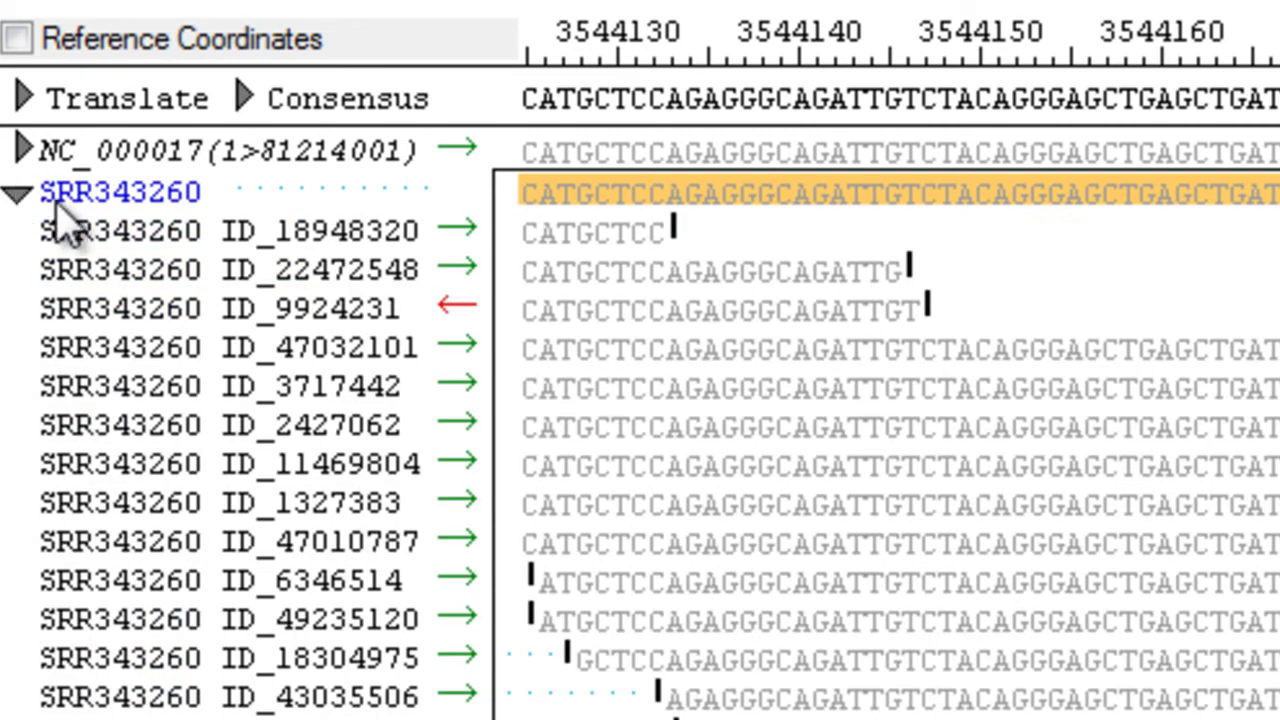
pyautogui.click(20, 192)
pyautogui.click(22, 231)
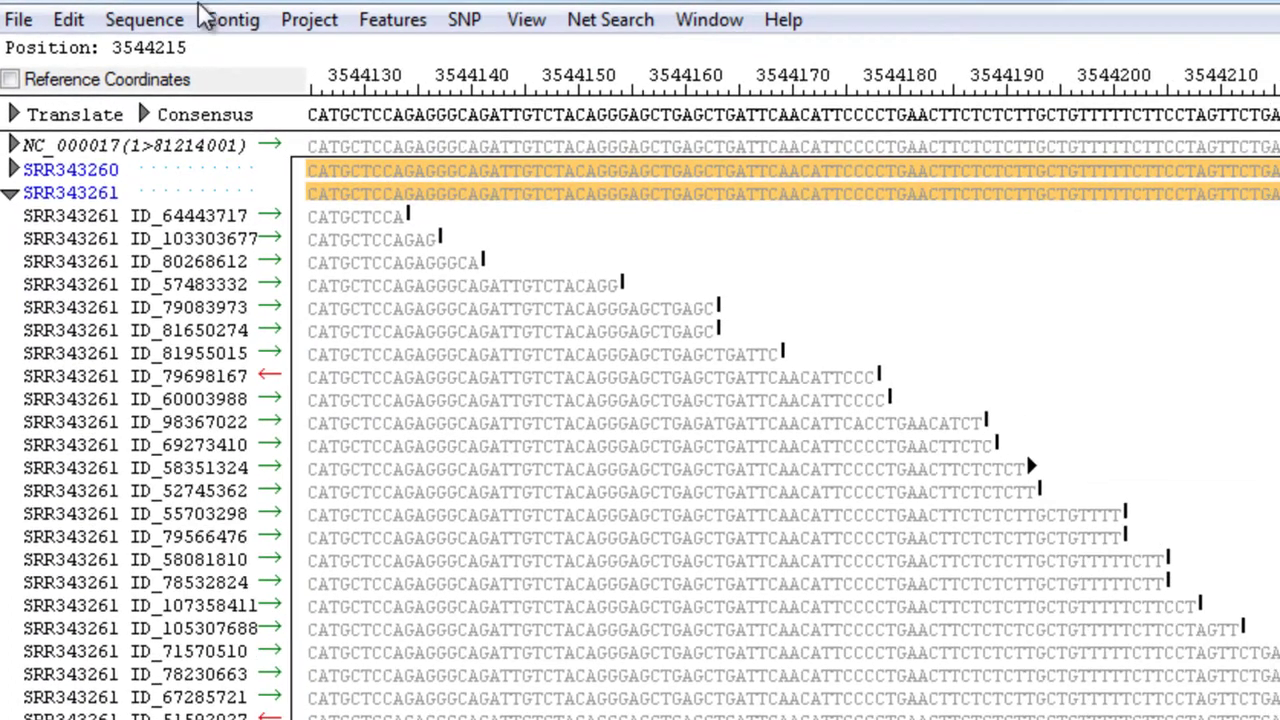
# Open the strategy view of contig NC_000017 to examine its depth of coverage and reference features.
pyautogui.click(210, 18)
pyautogui.click(214, 124)
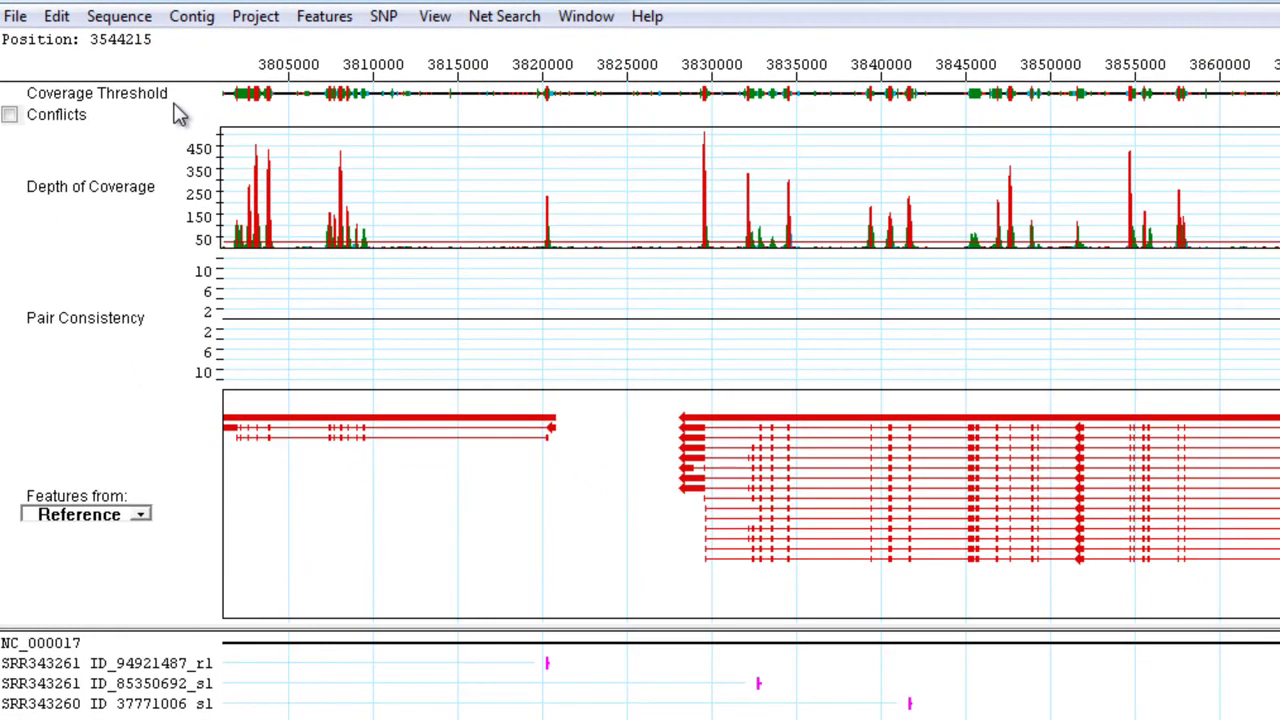
pyautogui.moveTo(315, 228)
# Open the SNP report and filter it to a minimum SNP percentage of 15 and a depth of 10.
pyautogui.click(383, 16)
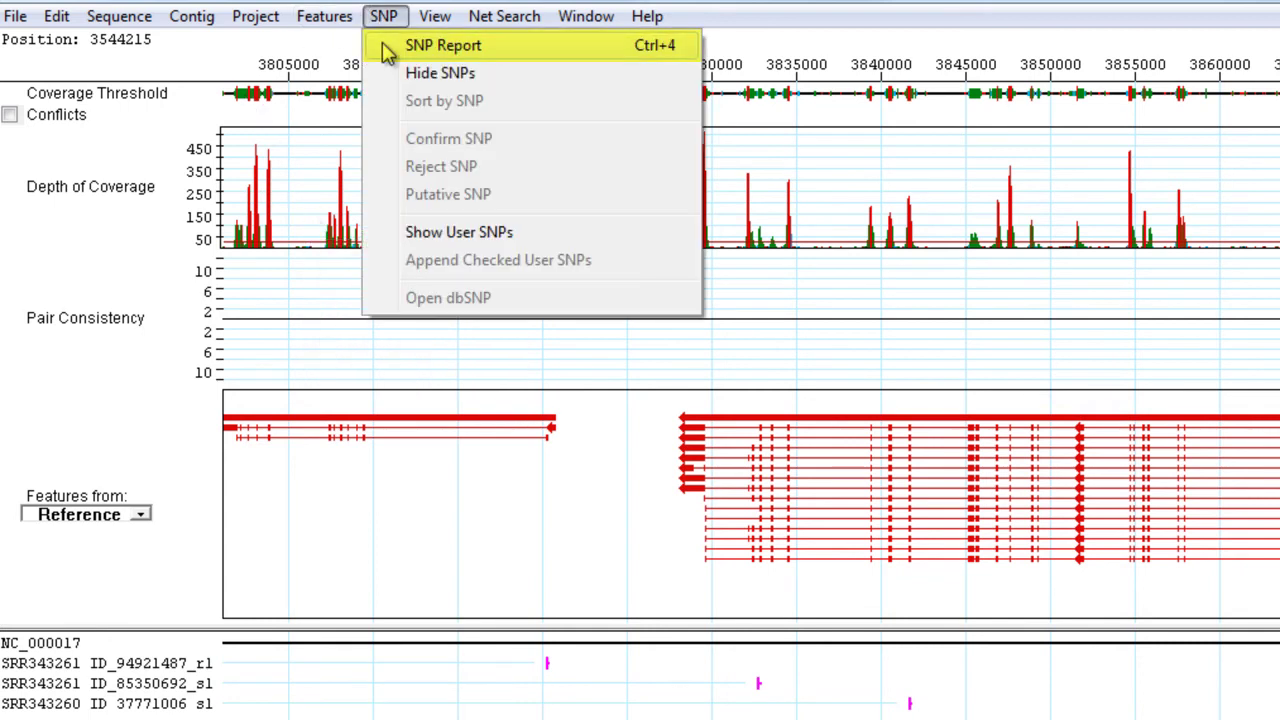
pyautogui.click(388, 48)
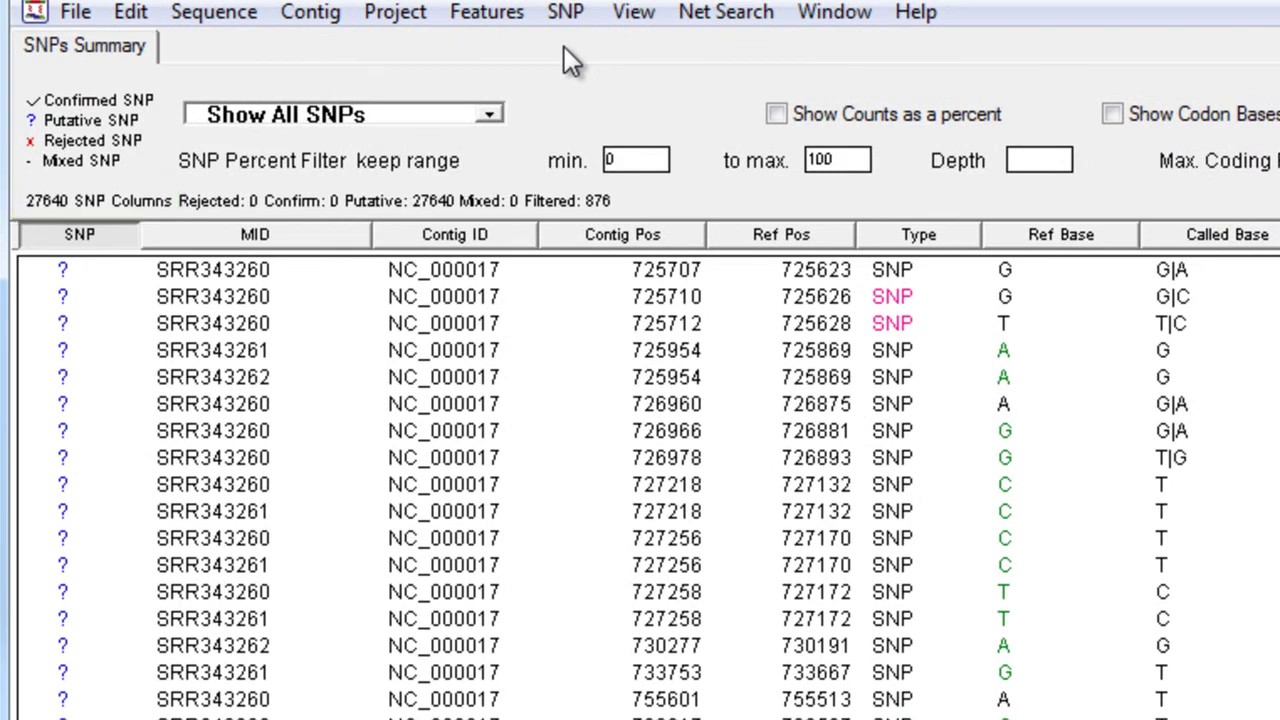
pyautogui.click(620, 170)
pyautogui.press('BackSpace')
pyautogui.write('15')
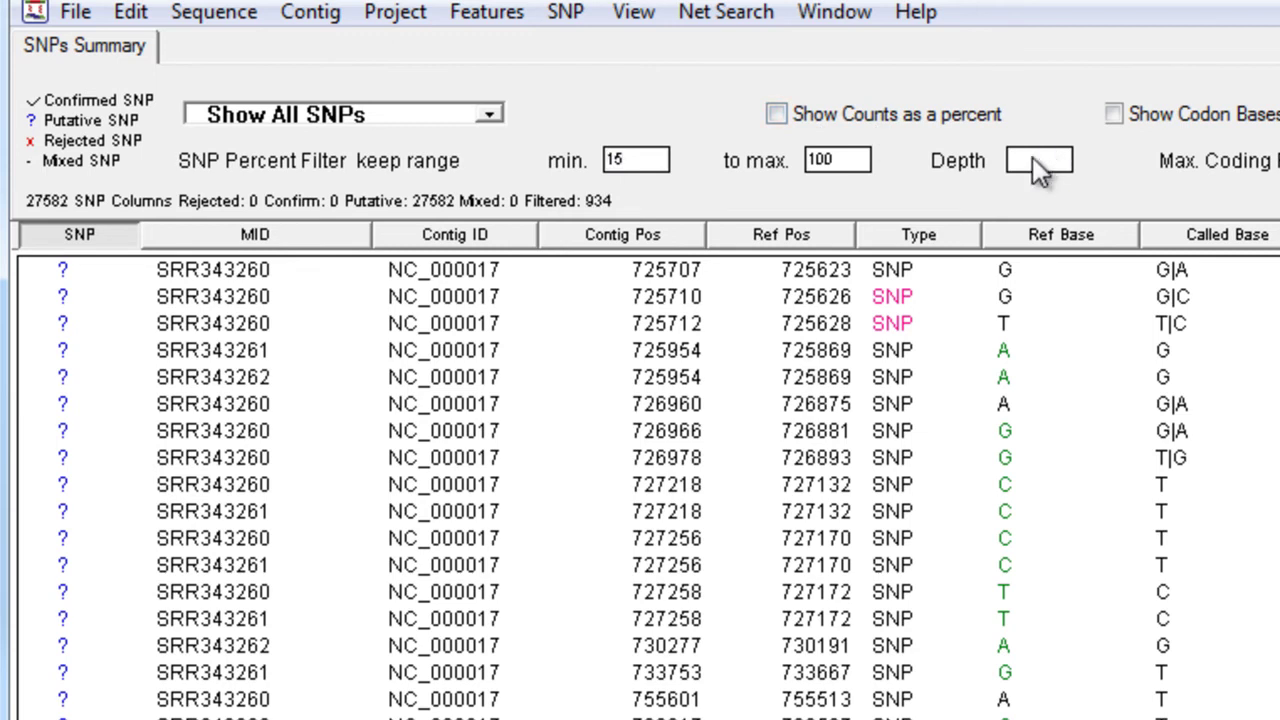
pyautogui.write('10')
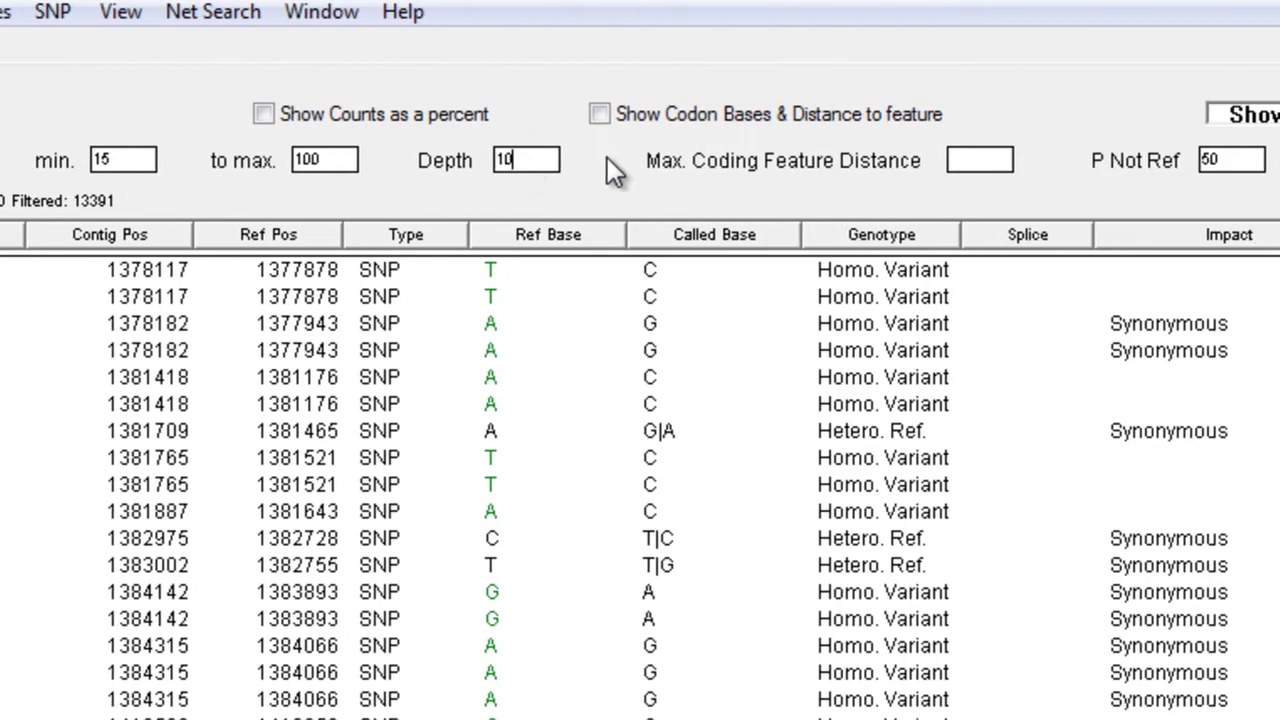
# Set the report's maximum coding feature distance to 25, P Not Ref to 95 and Q Call to 10.
pyautogui.click(675, 157)
pyautogui.write('25')
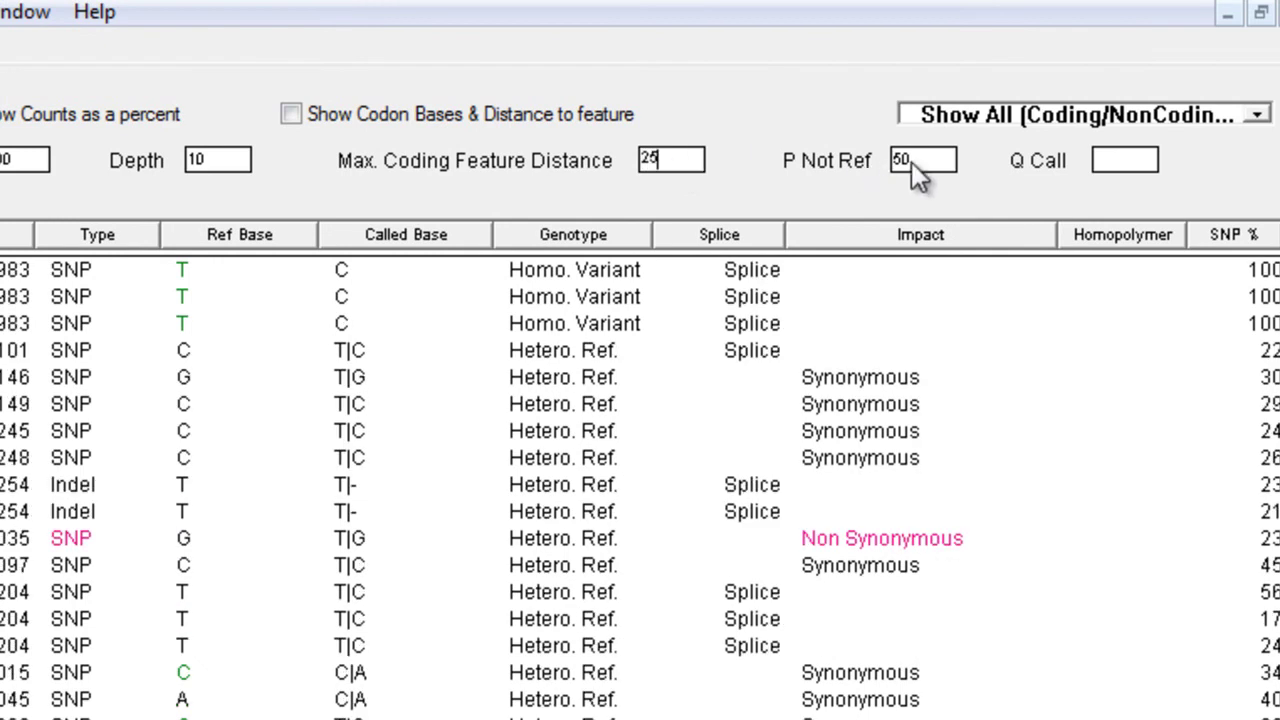
pyautogui.moveTo(910, 162); pyautogui.dragTo(860, 155)
pyautogui.write('95')
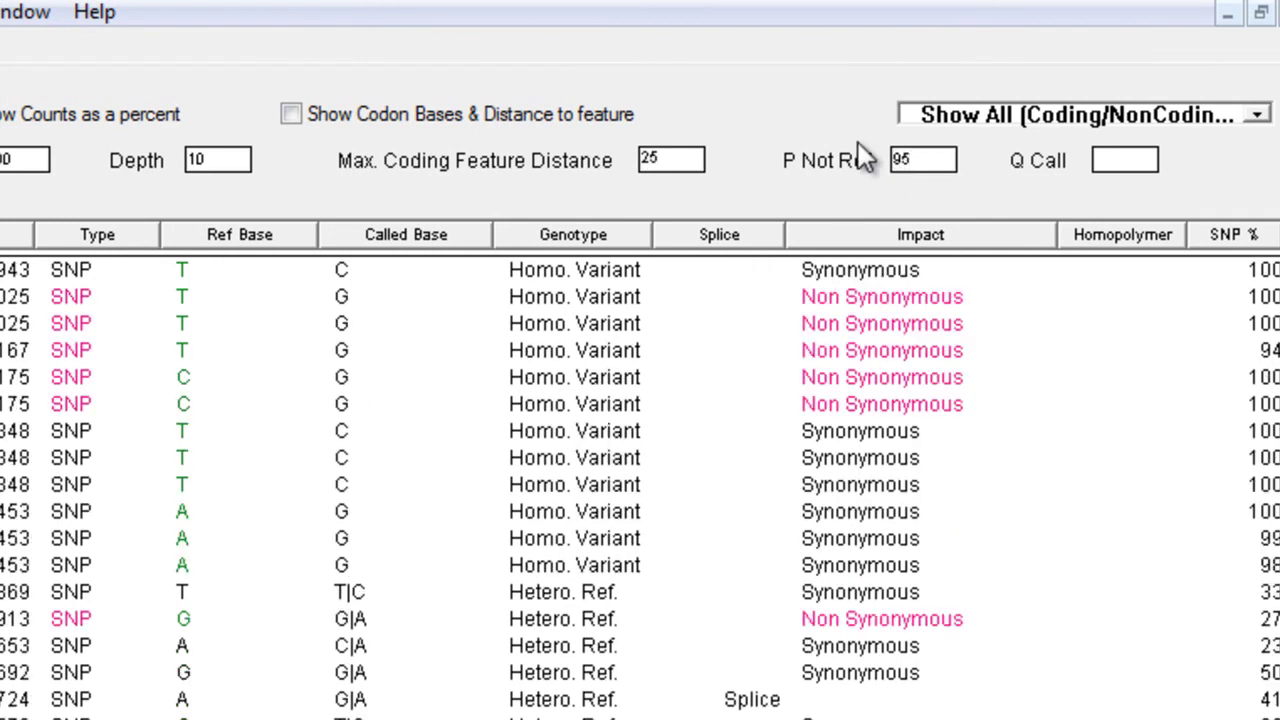
pyautogui.write('10')
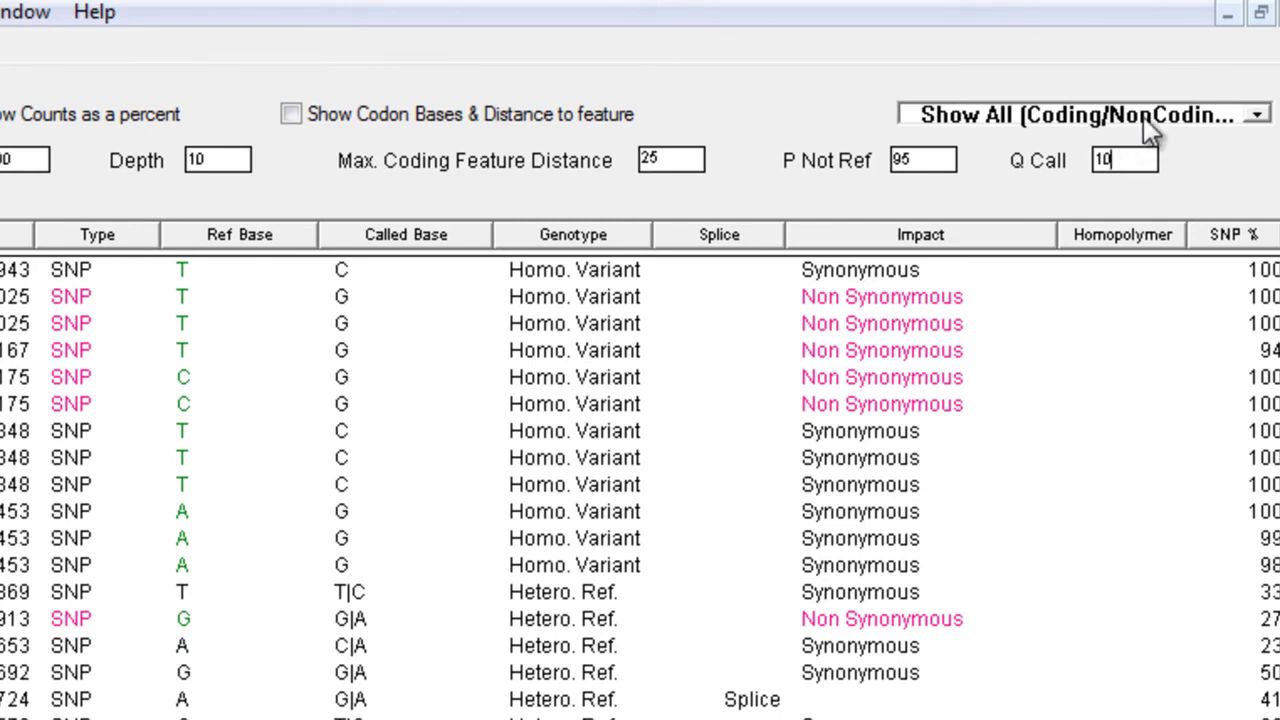
# Limit the SNP report to coding change SNPs and to novel SNPs only.
pyautogui.click(1150, 116)
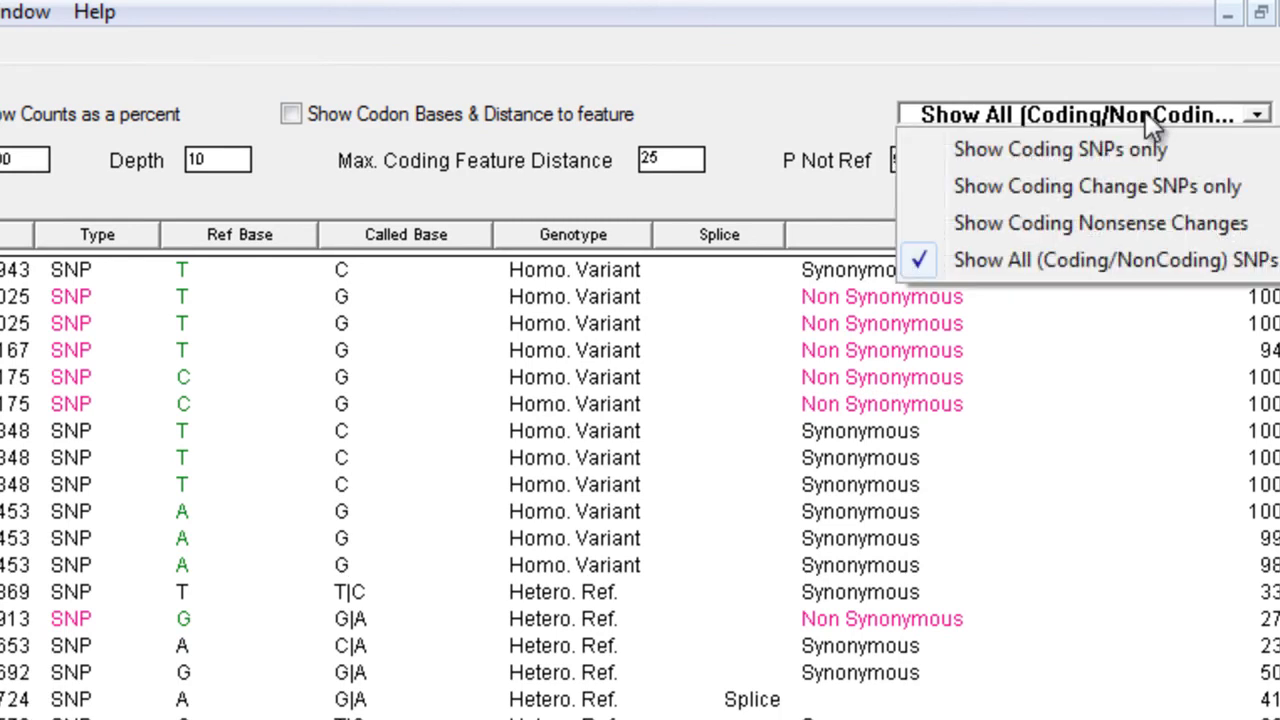
pyautogui.click(1143, 186)
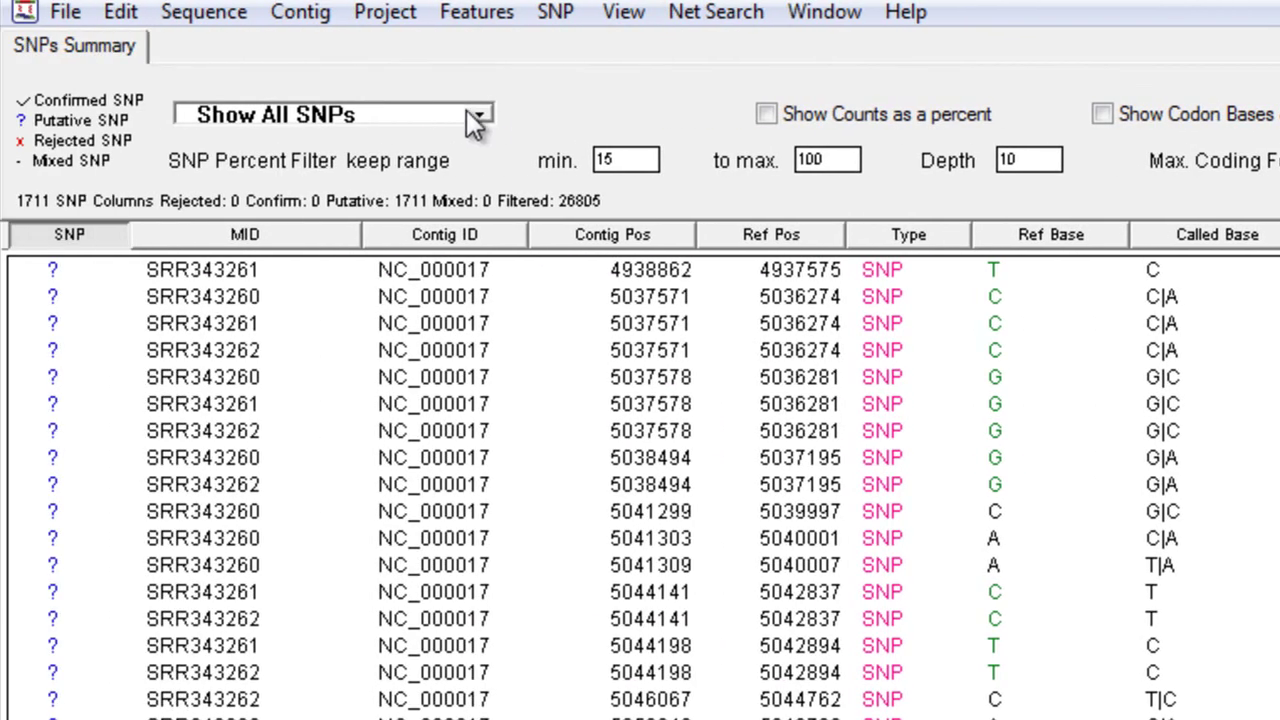
pyautogui.click(474, 119)
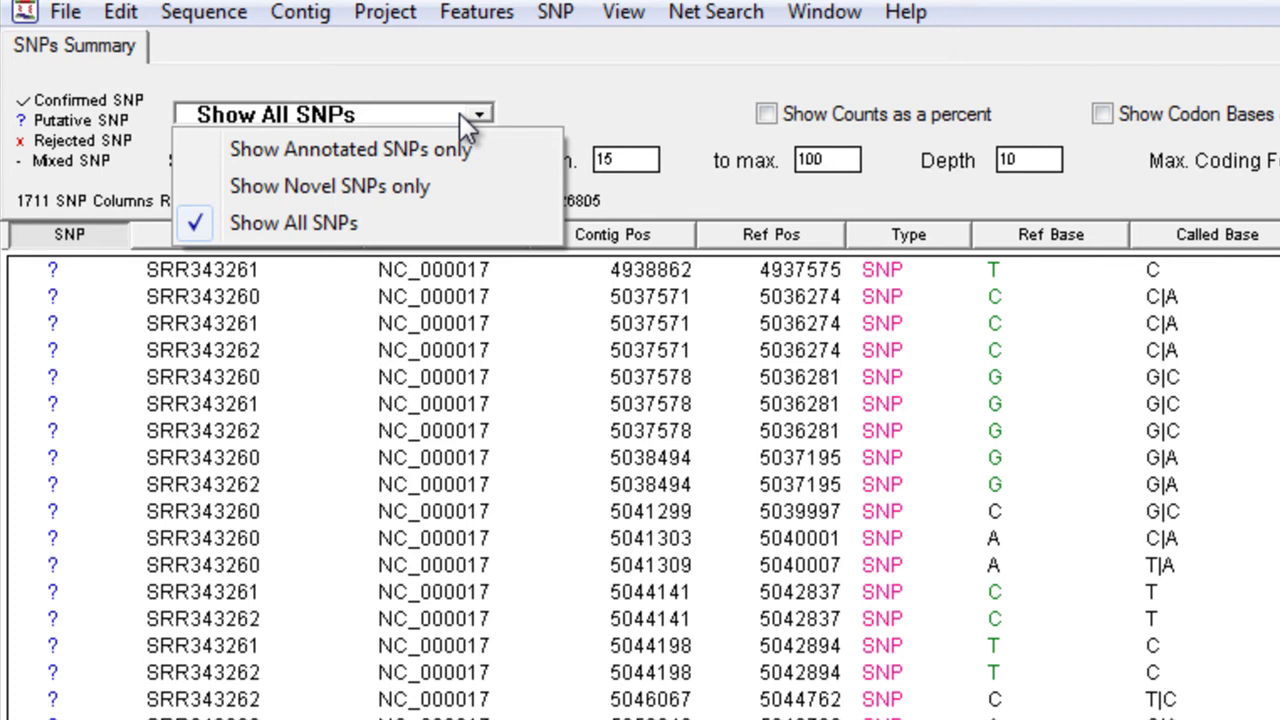
pyautogui.click(405, 199)
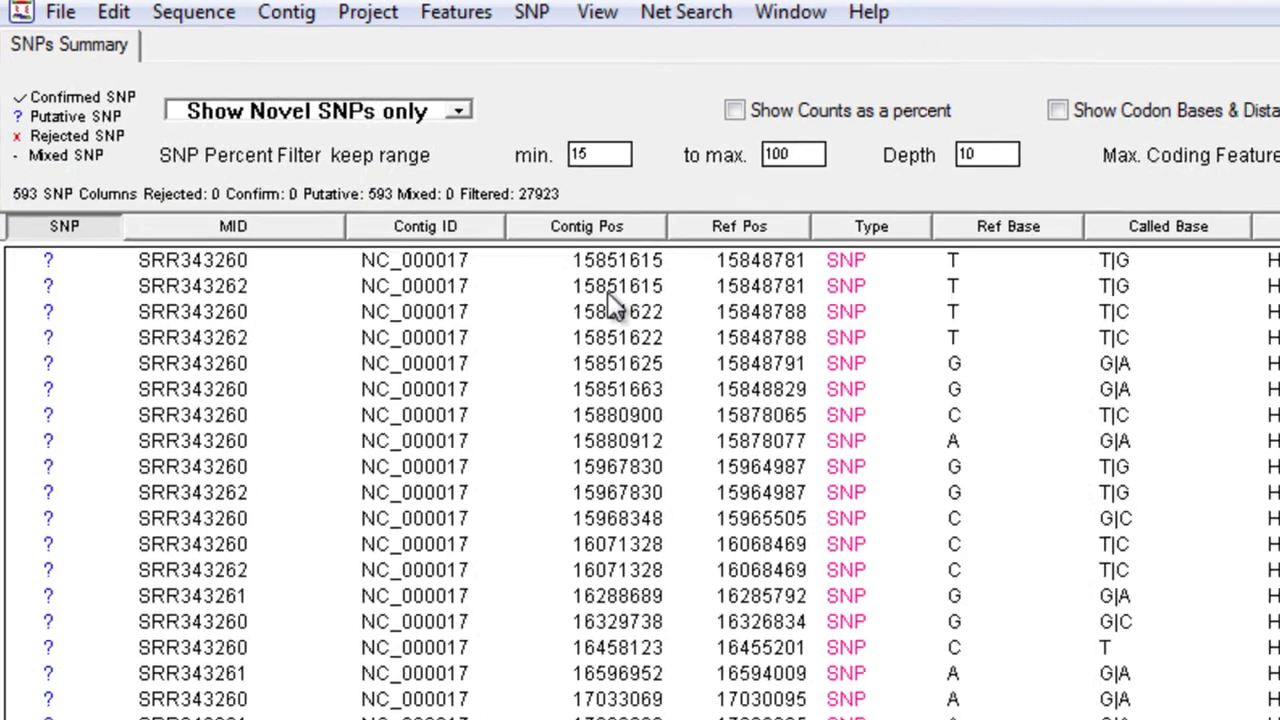
# Open the SNP at contig position 15851615 in the alignment and compare the supporting reads of SRR343260 and SRR343262.
pyautogui.doubleClick(637, 269)
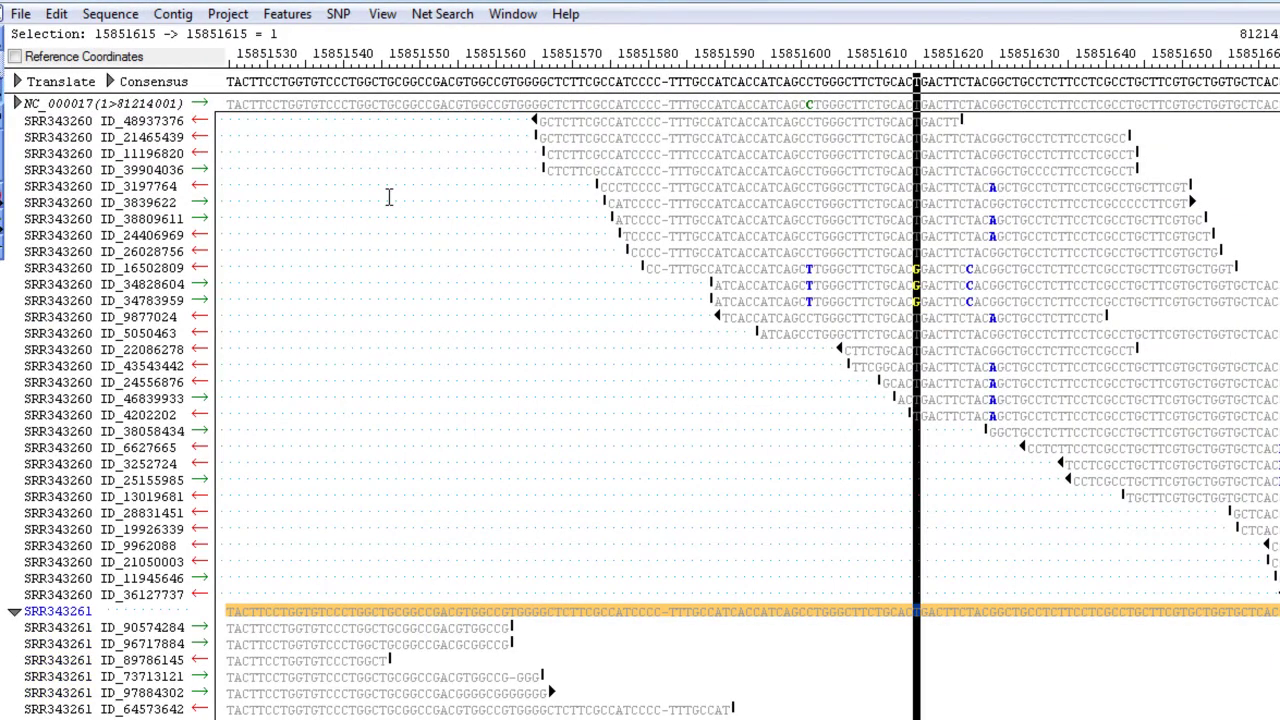
pyautogui.click(15, 611)
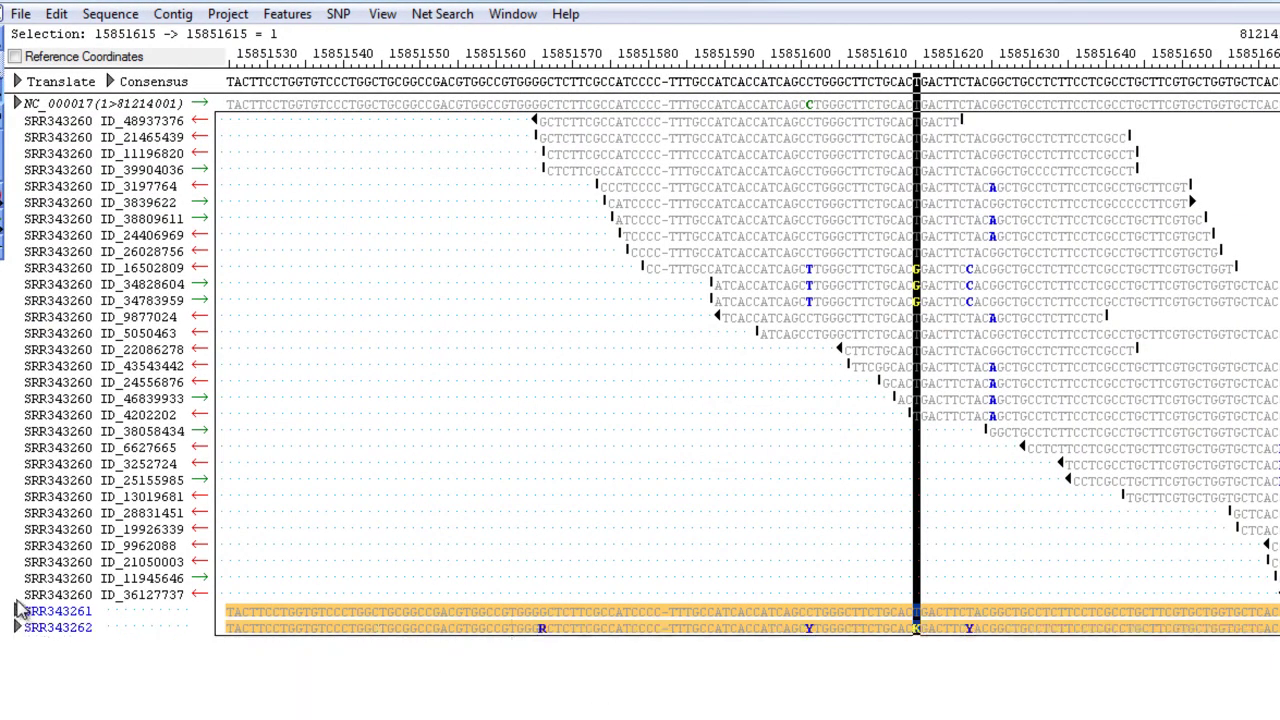
pyautogui.click(16, 120)
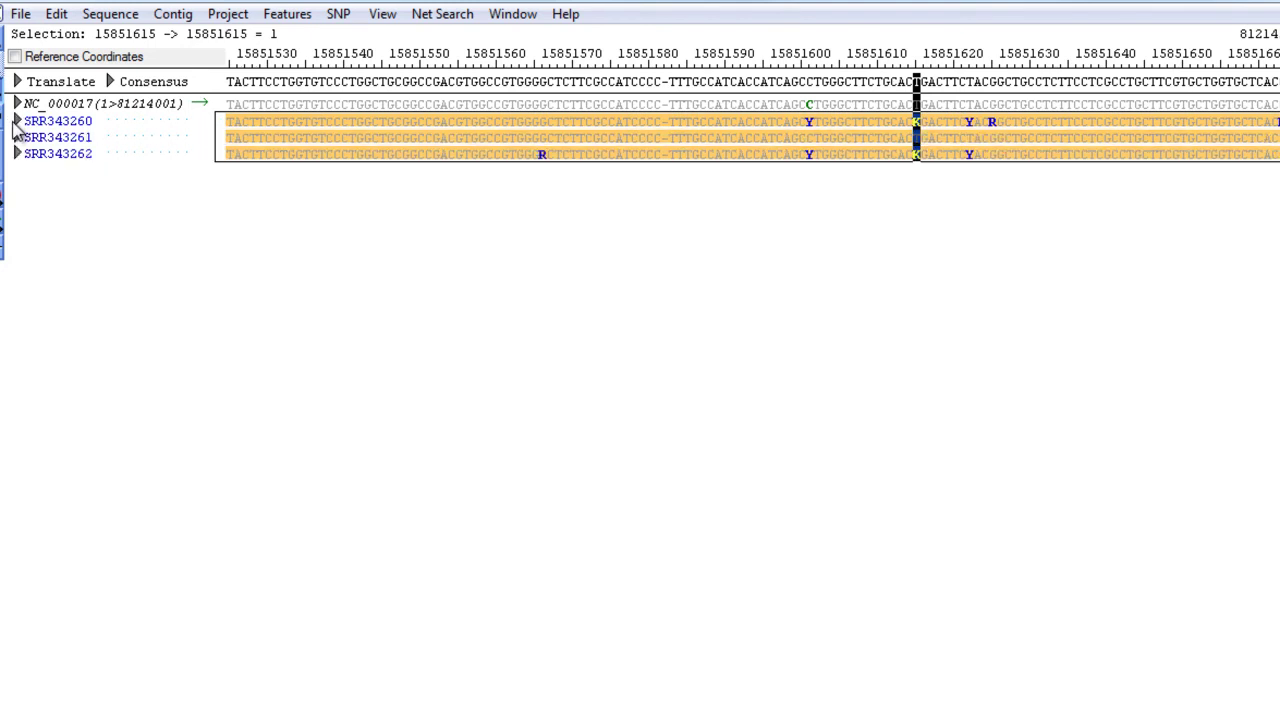
pyautogui.click(16, 154)
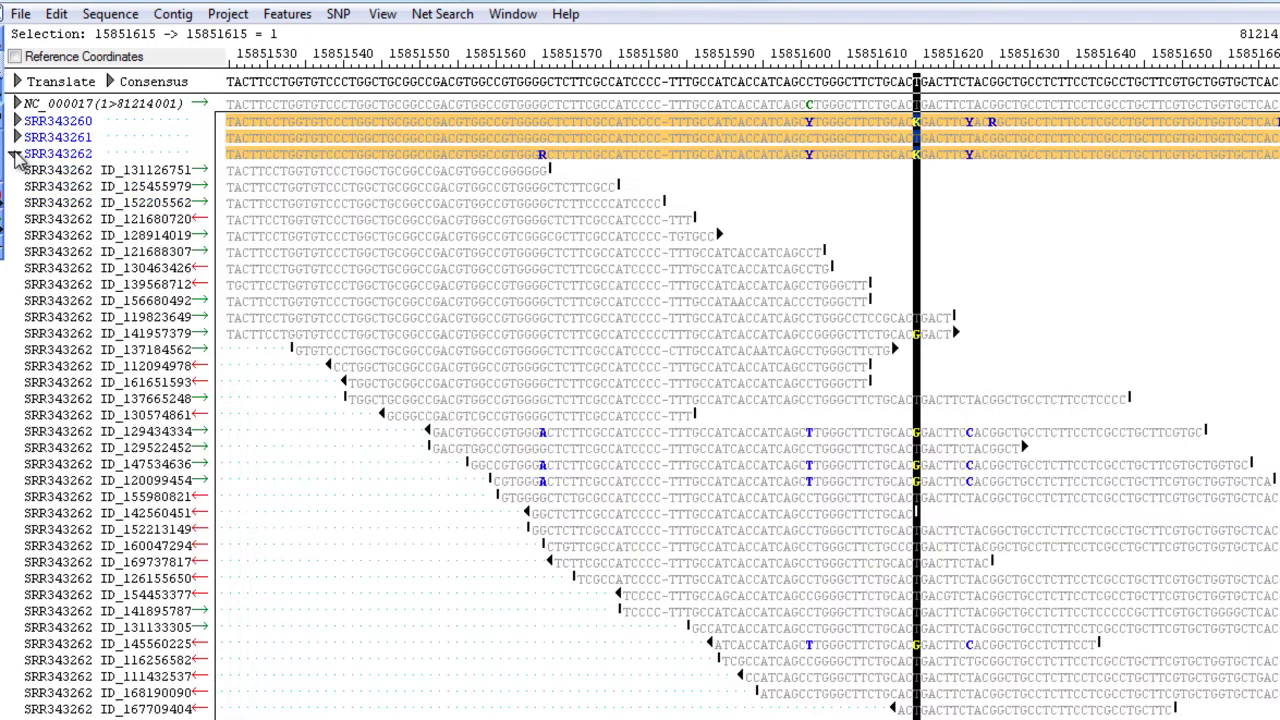
pyautogui.click(16, 121)
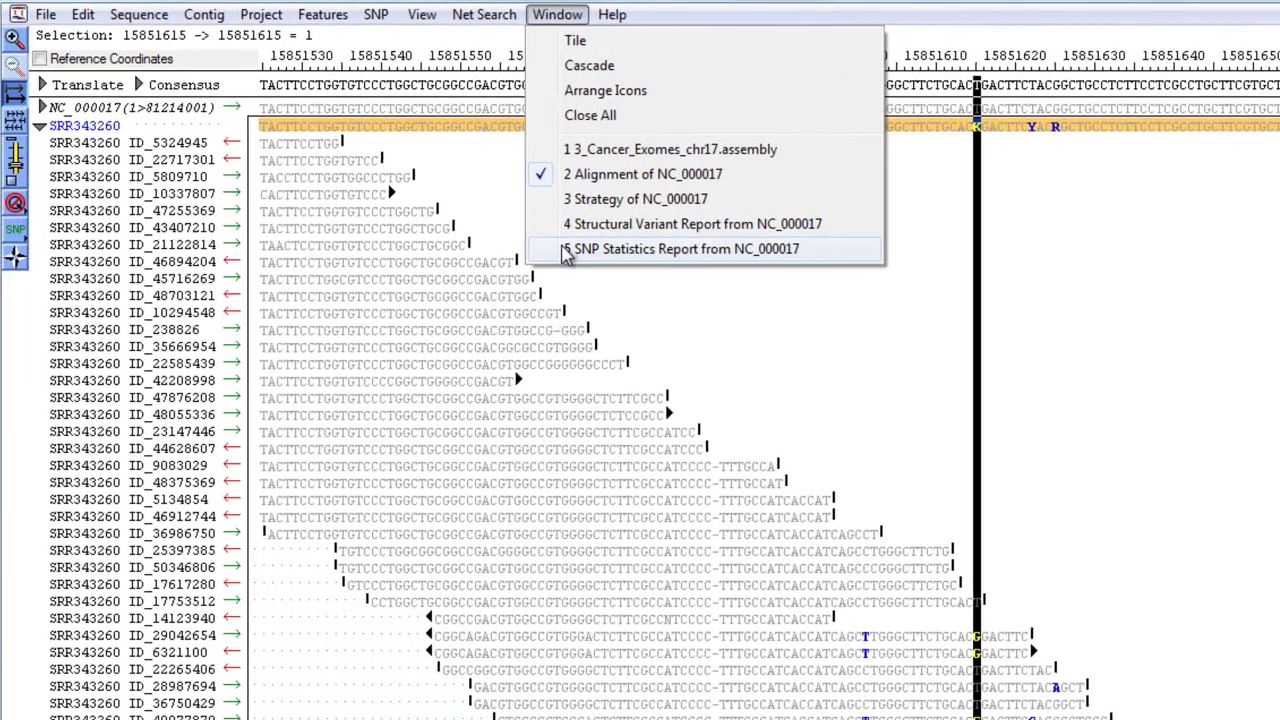
# Return to the SNP report, mark the SRR343260 SNP at position 15851615 as confirmed and append it to the user SNPs.
pyautogui.click(600, 240)
pyautogui.click(45, 195)
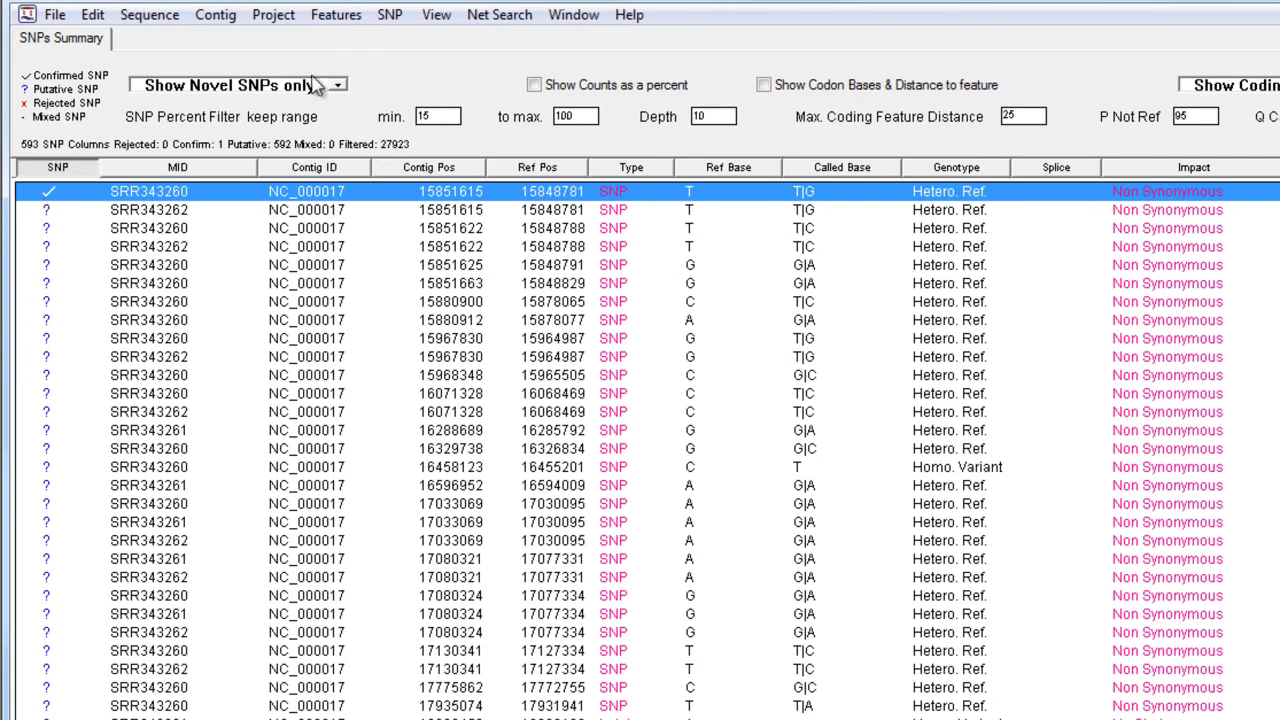
pyautogui.click(390, 14)
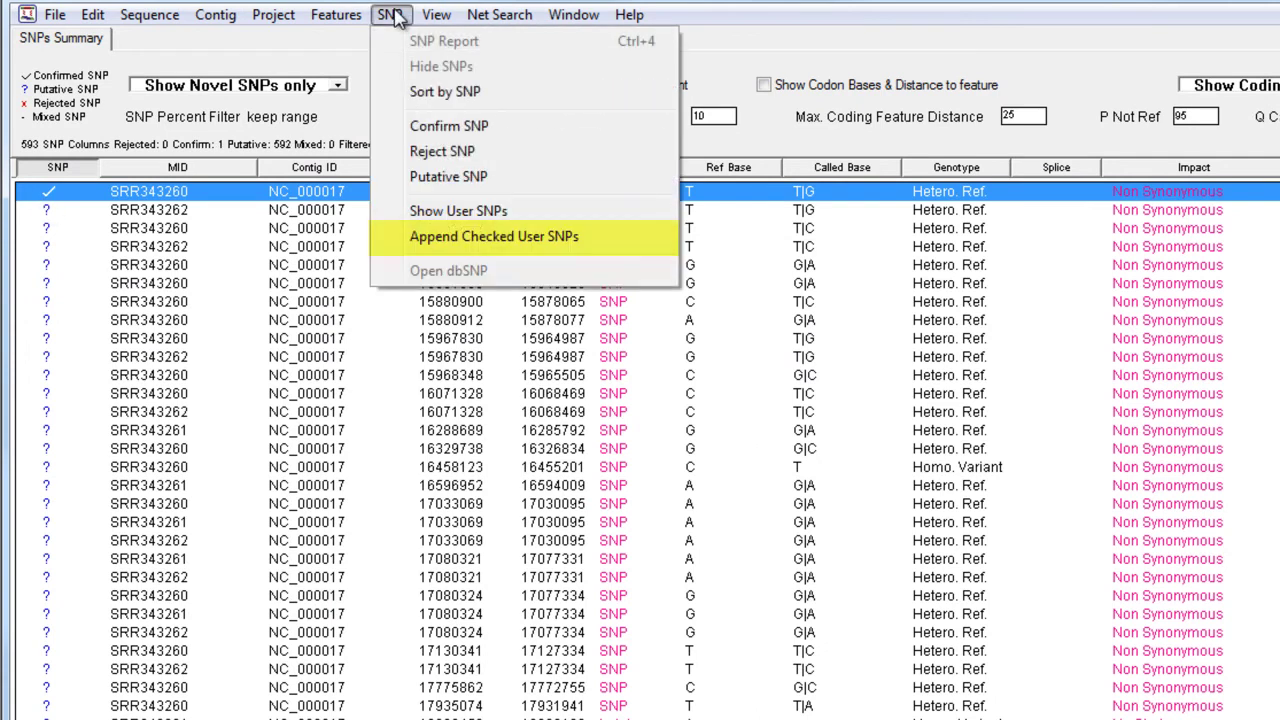
pyautogui.click(478, 238)
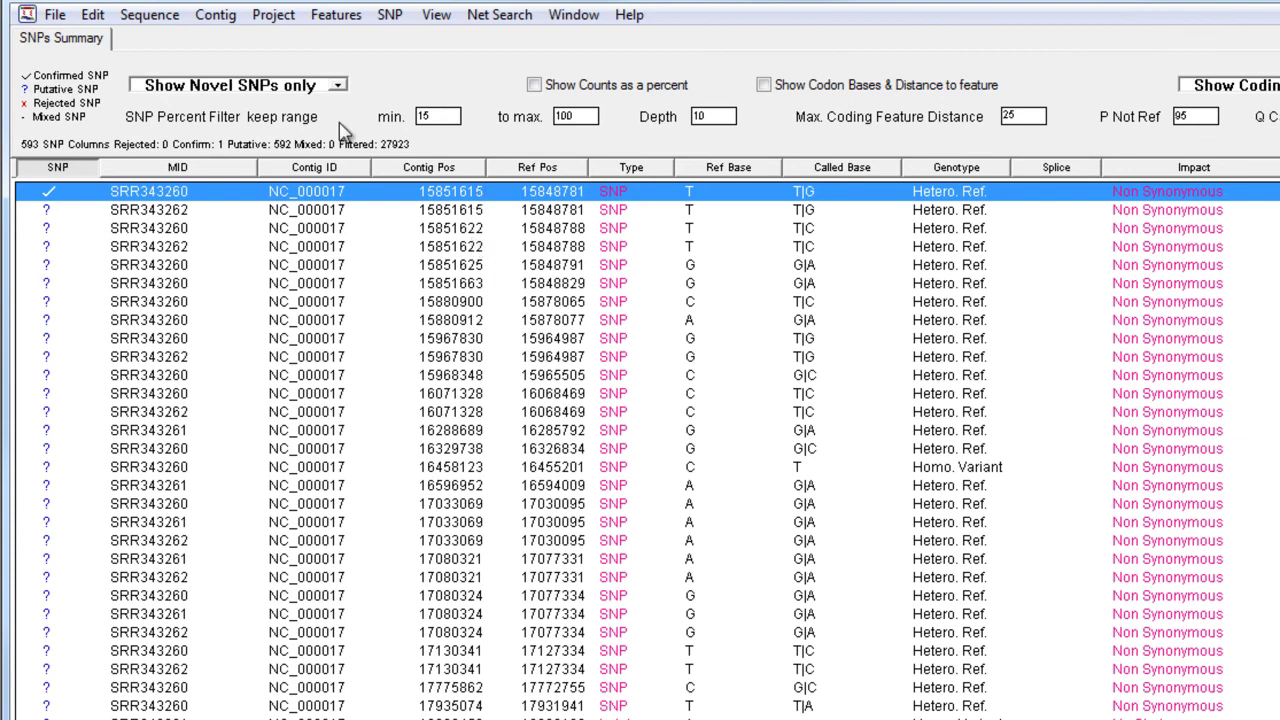
# From the Structural Variation Report, open the SHPK deletion at reference position 3527552 in the alignment and examine the split reads of SRR343261 and SRR343262.
pyautogui.click(229, 22)
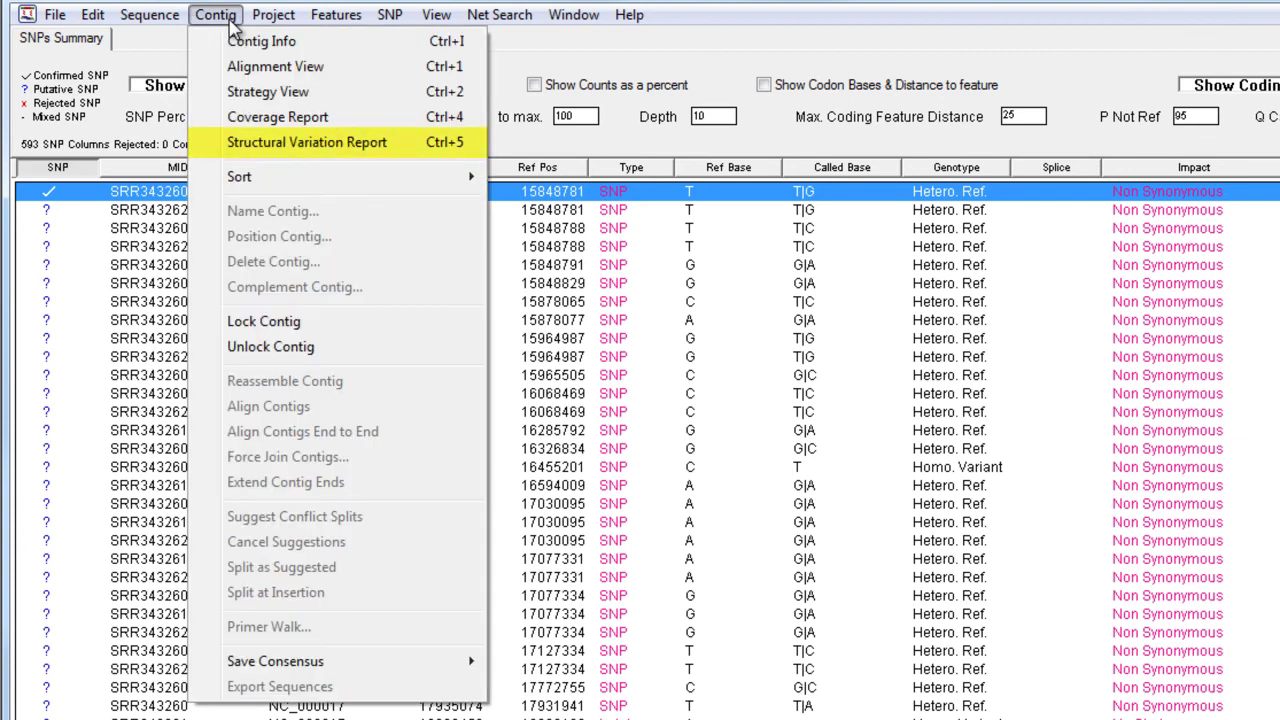
pyautogui.click(221, 143)
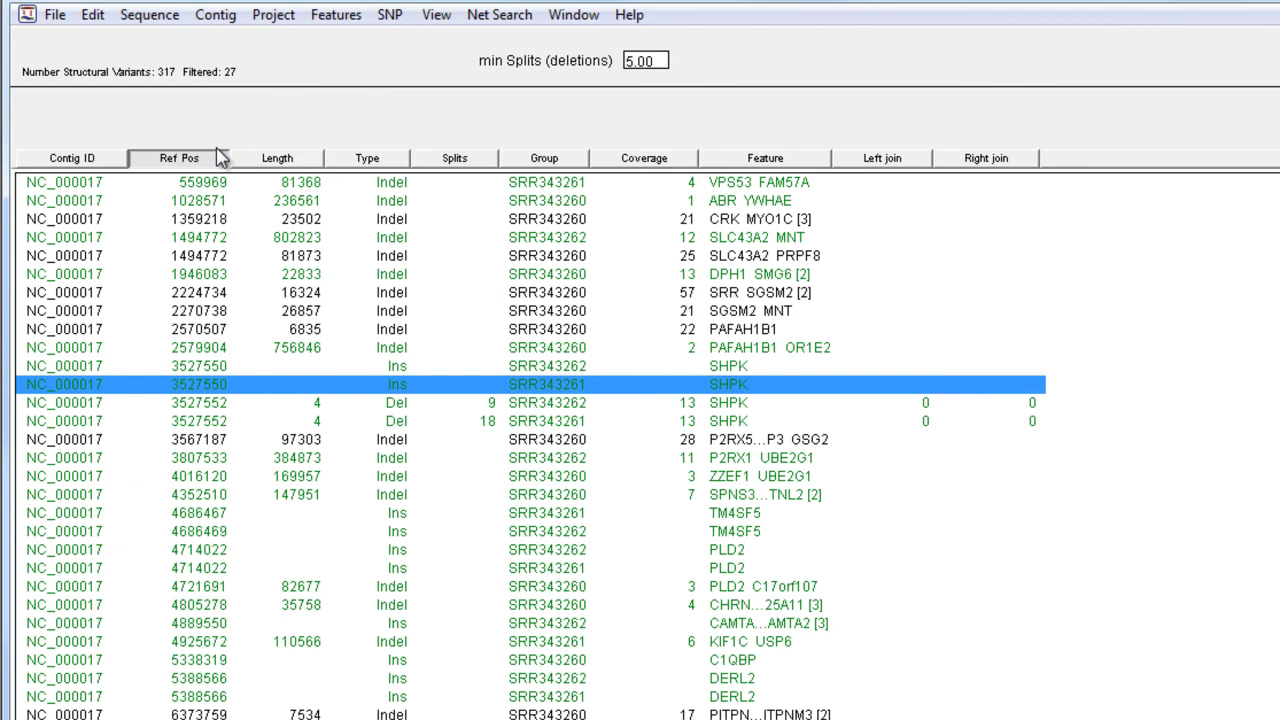
pyautogui.moveTo(185, 398)
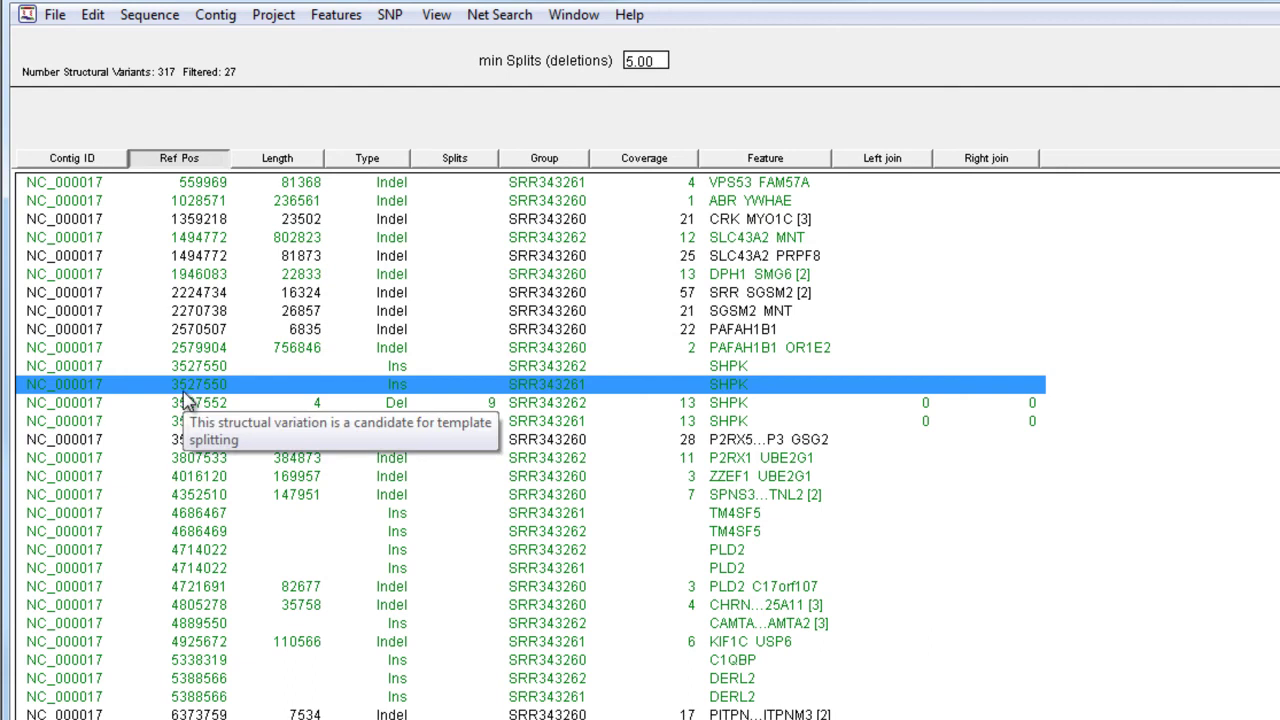
pyautogui.doubleClick(185, 400)
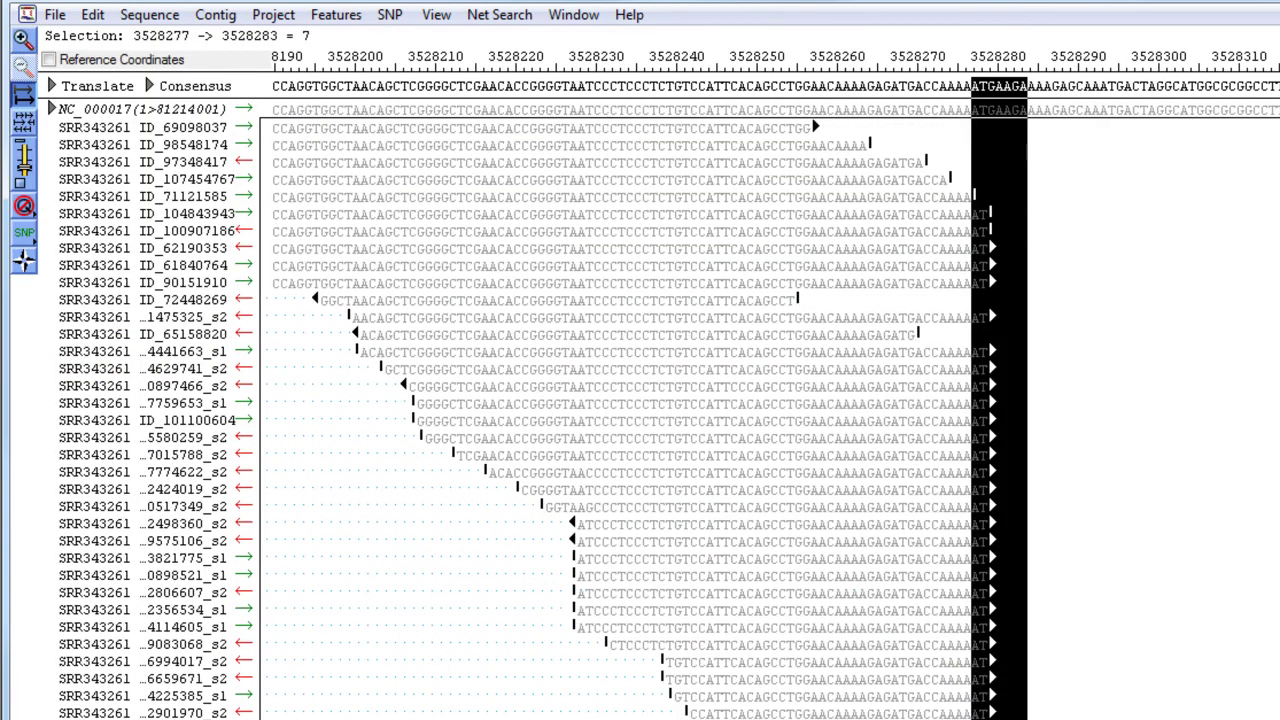
pyautogui.scroll(-20, 770, 420)
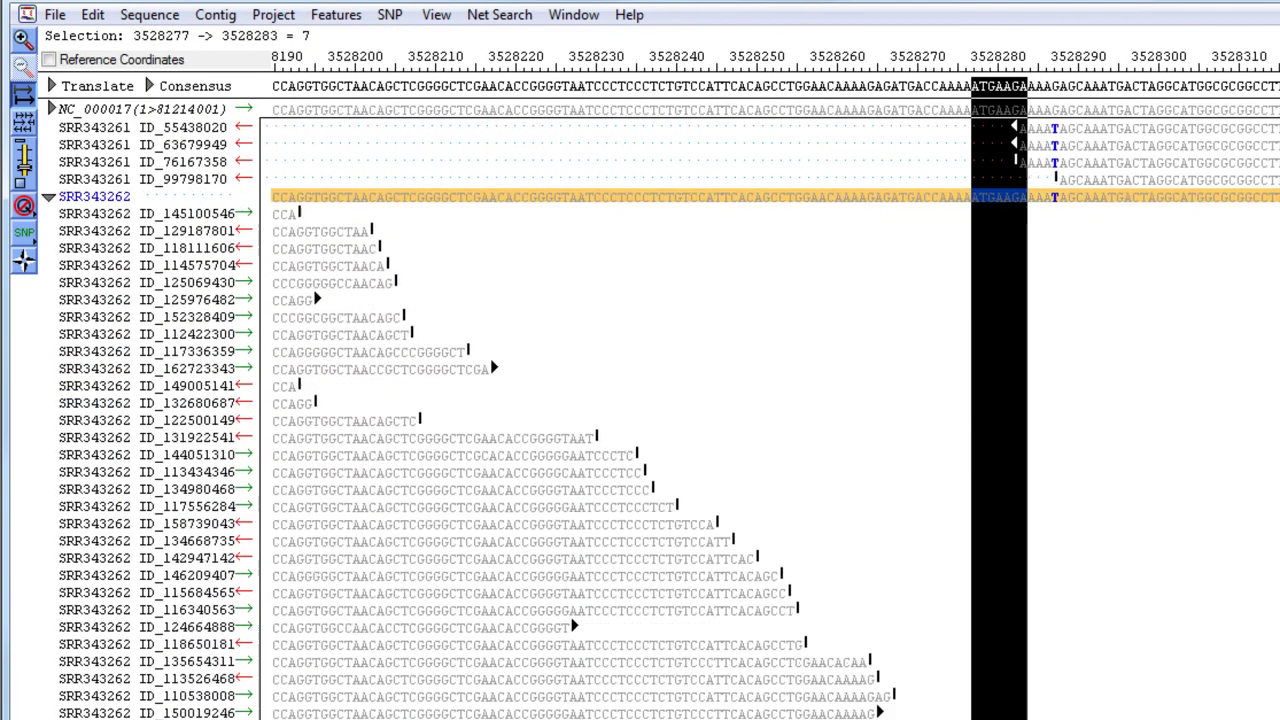
pyautogui.scroll(-7, 640, 420)
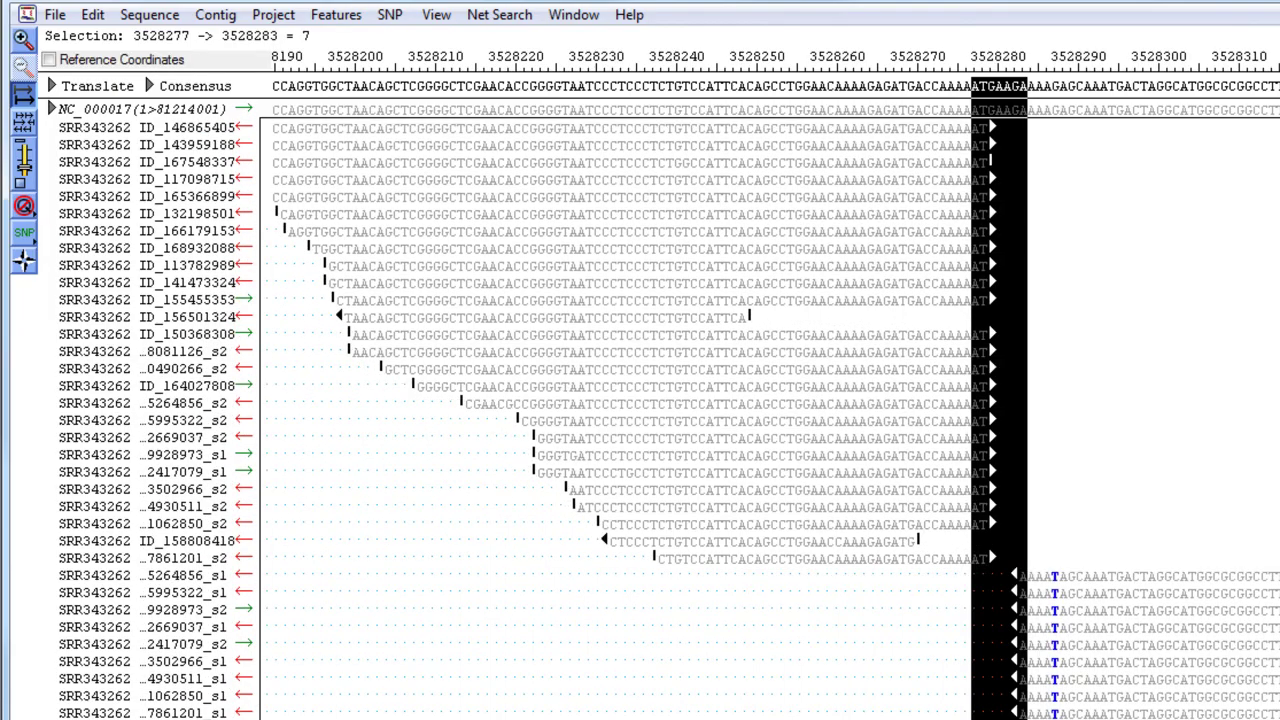